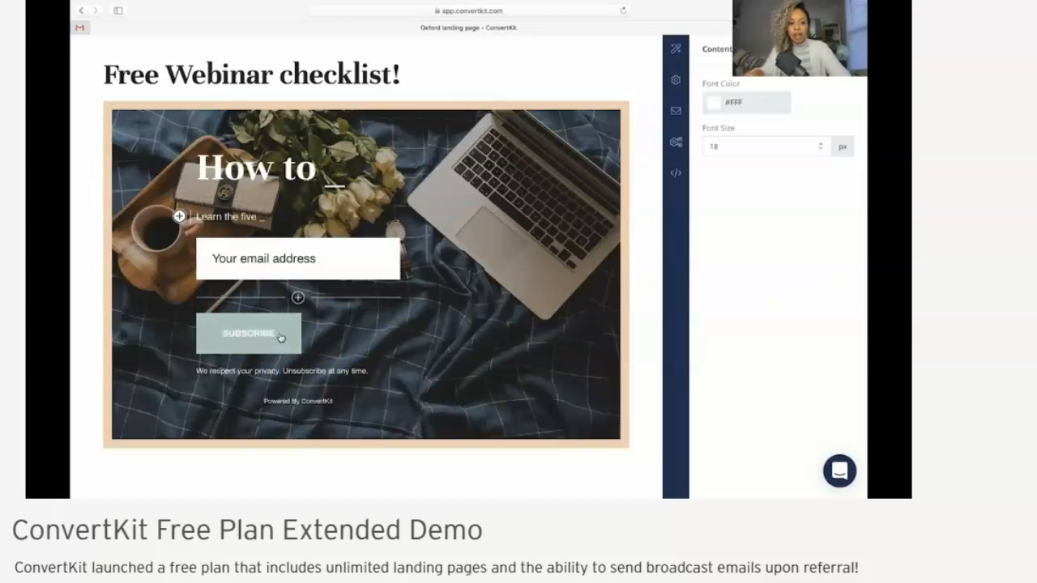
Change the subscribe button's text to "SEND IT MY WAY!"
left_click_drag(287, 335, 201, 329)
key("BackSpace")
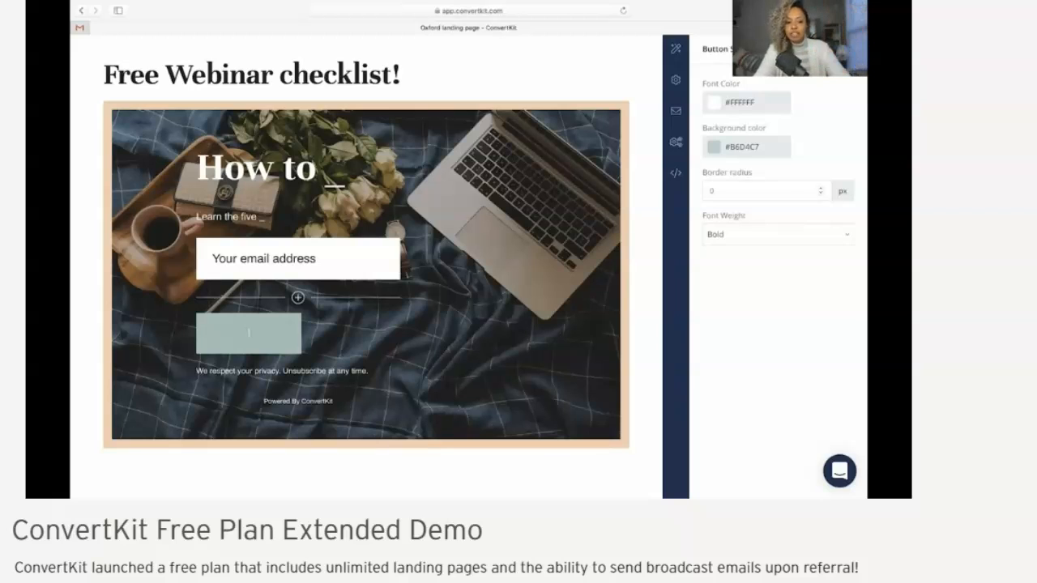
type("SEND IT M")
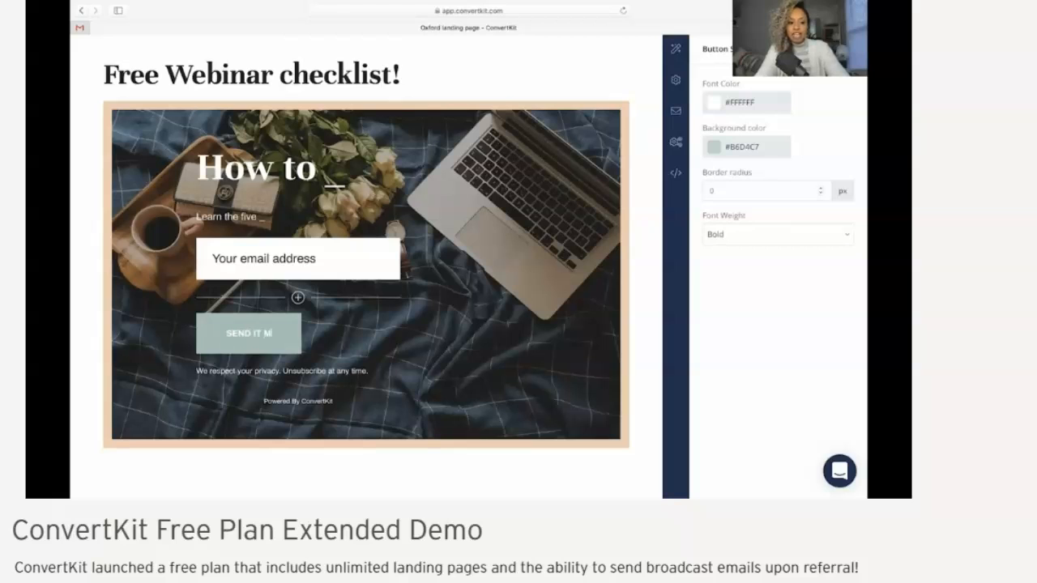
type("Y WAY!")
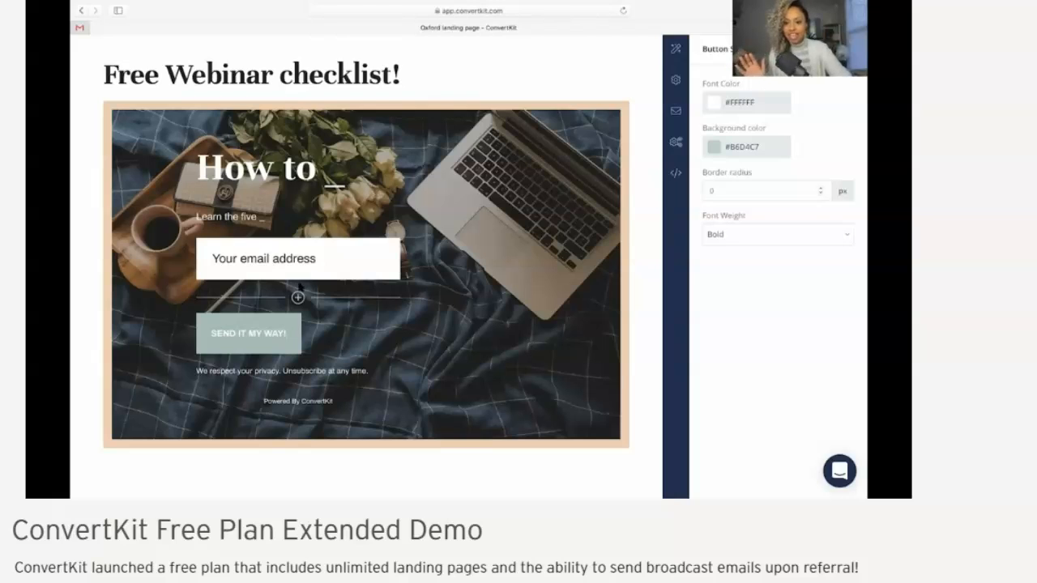
Change the page's border color to light teal #B0F1E5 in the page styles
left_click(675, 49)
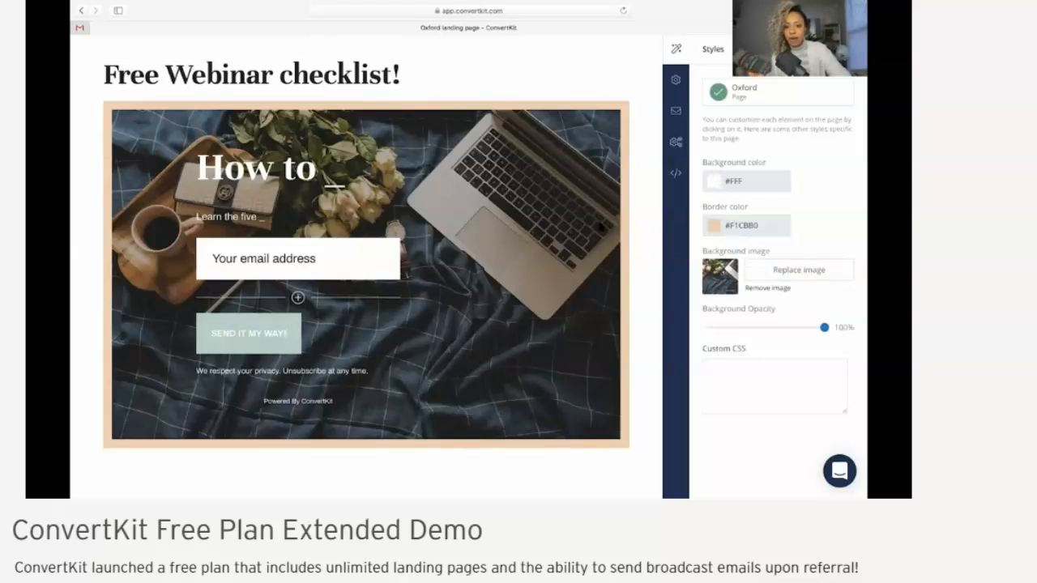
left_click(744, 228)
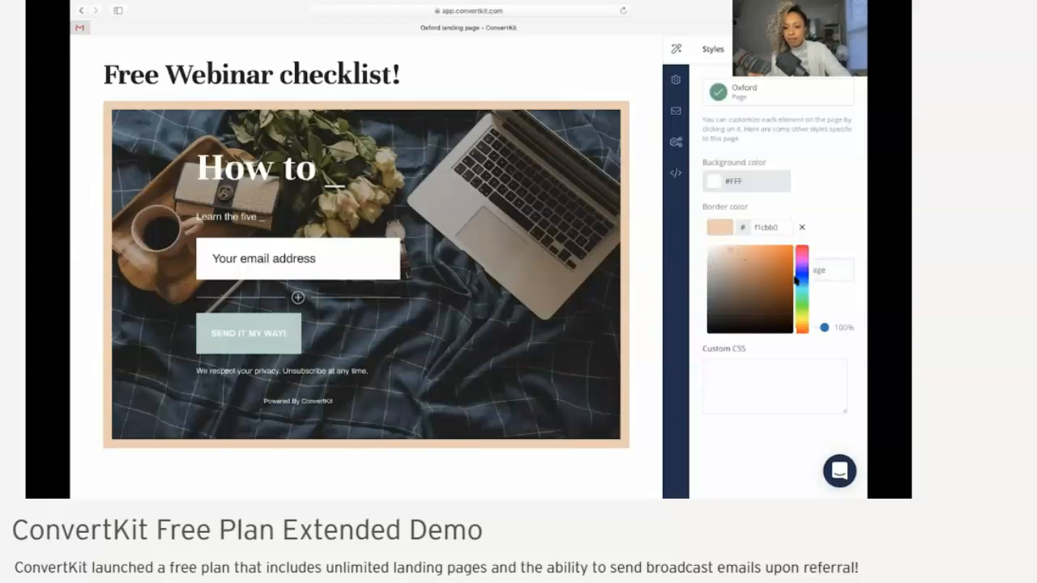
left_click(800, 288)
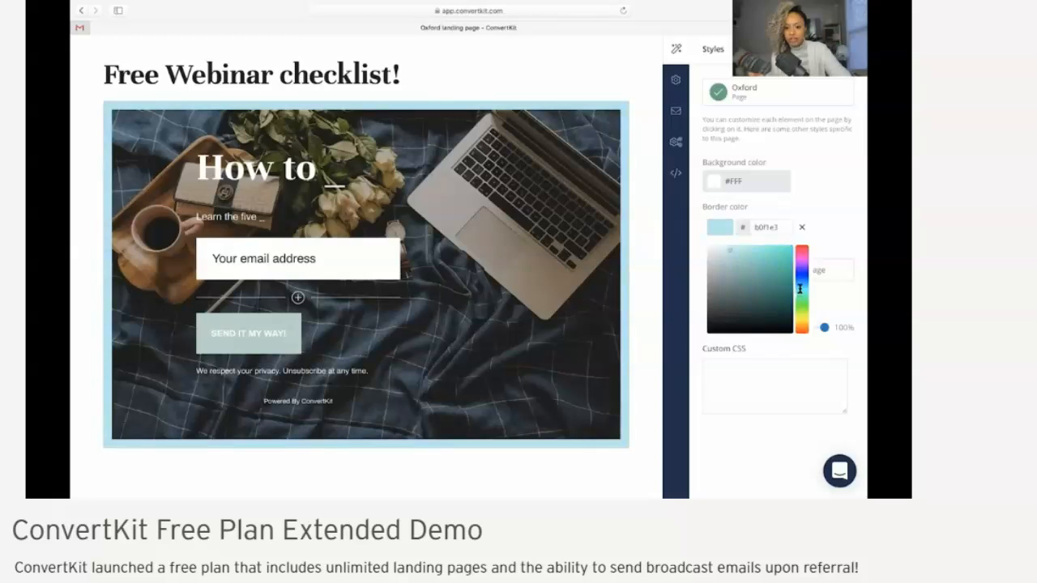
left_click_drag(800, 287, 800, 292)
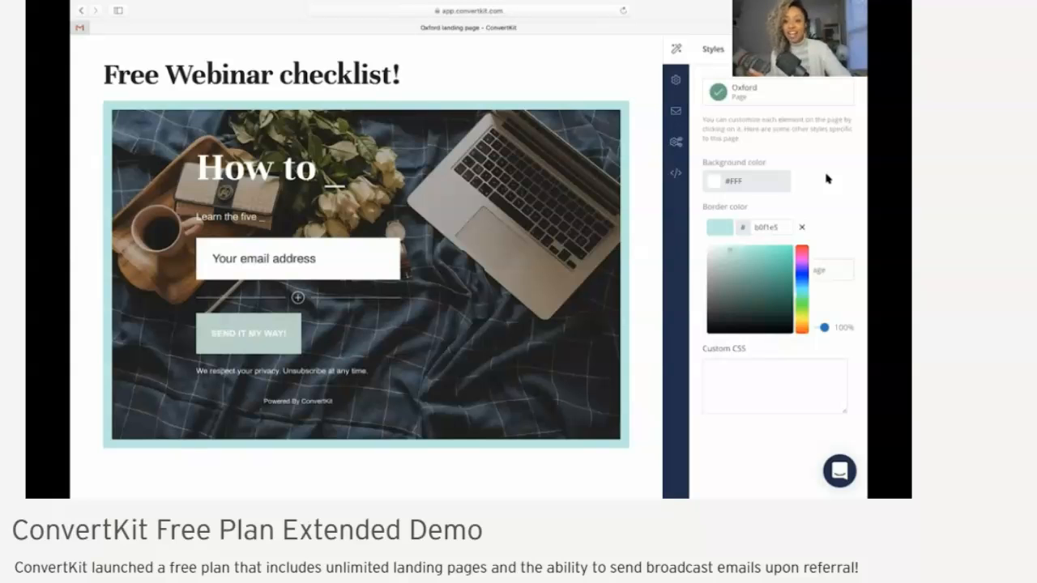
left_click(771, 238)
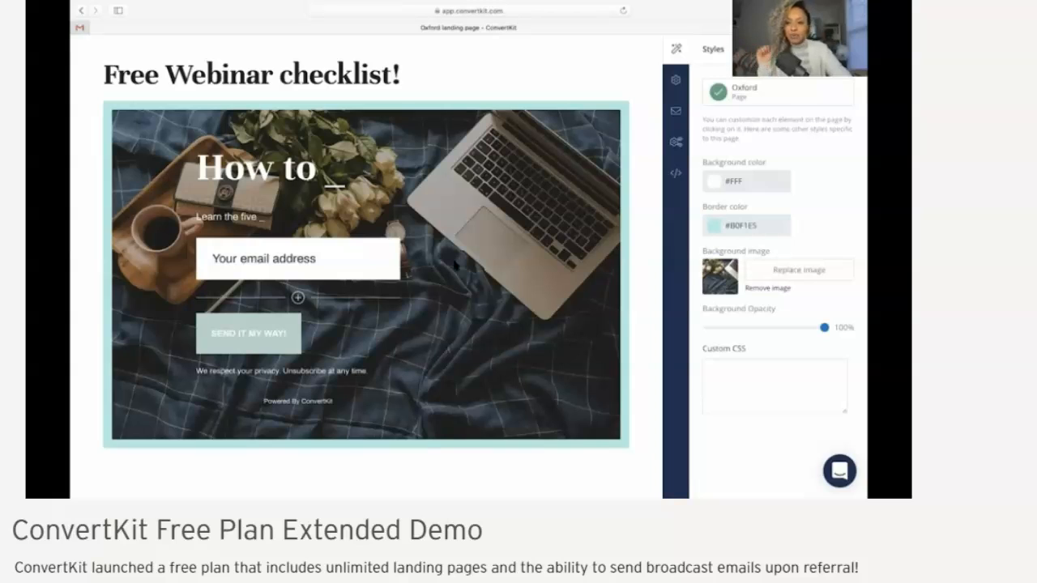
Replace the background image with the Unsplash photo of a laptop and a writing hand, found by searching "checklist"
left_click(790, 276)
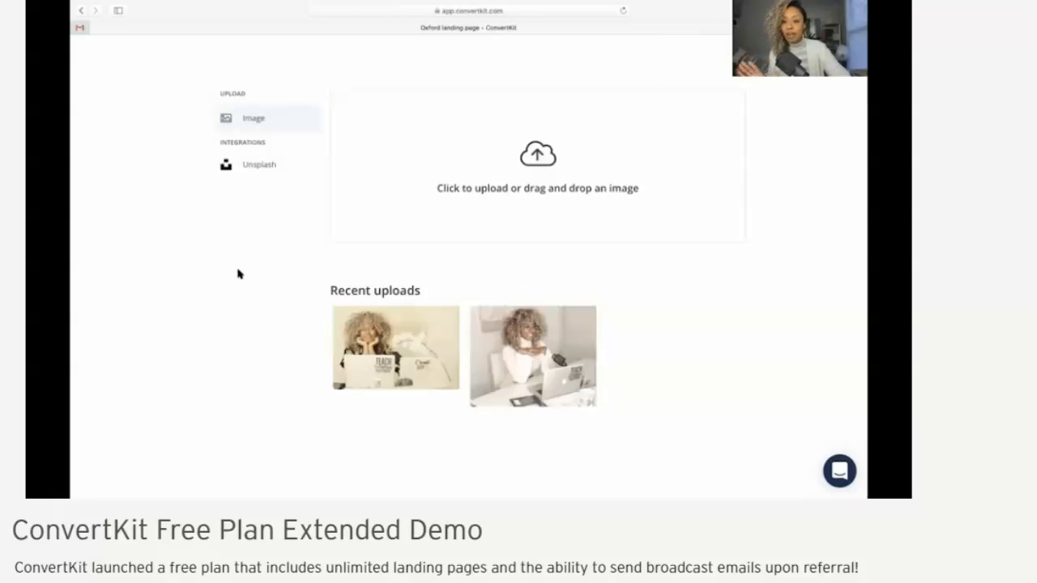
left_click(247, 167)
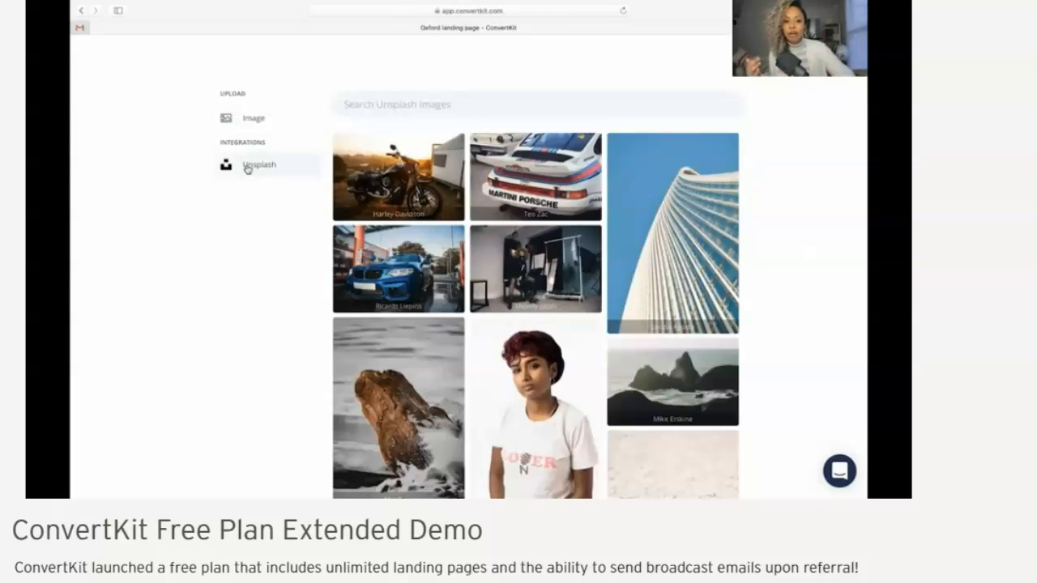
scroll(273, 257, "down", 3)
scroll(273, 257, "down", 1)
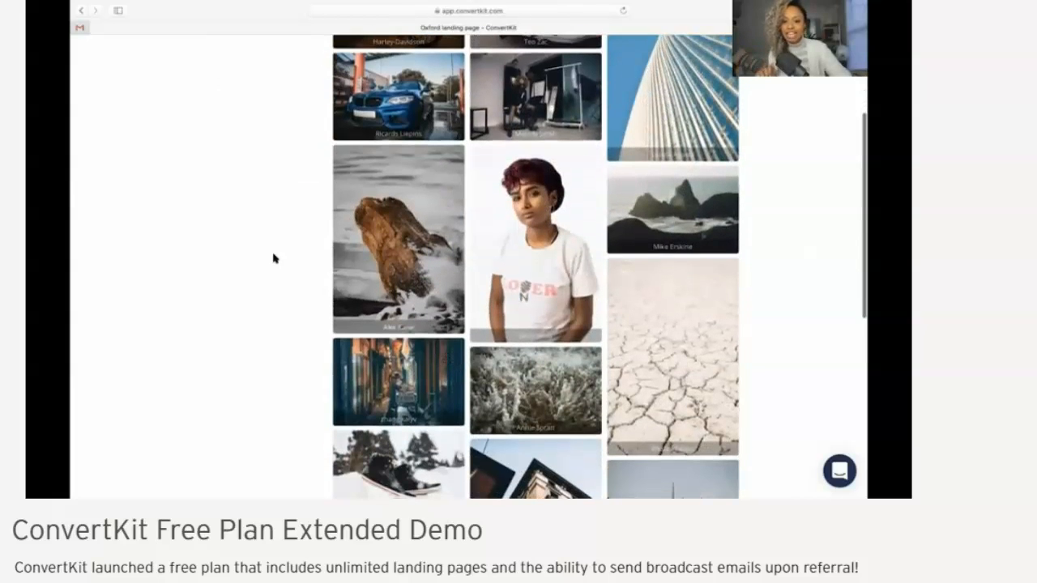
scroll(273, 257, "up", 4)
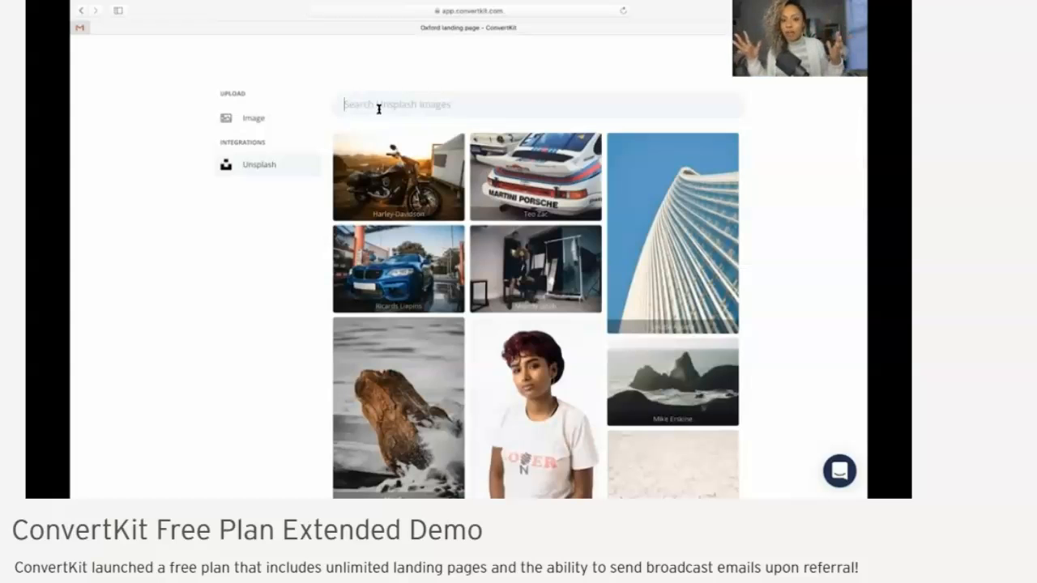
left_click(378, 108)
type("checklist")
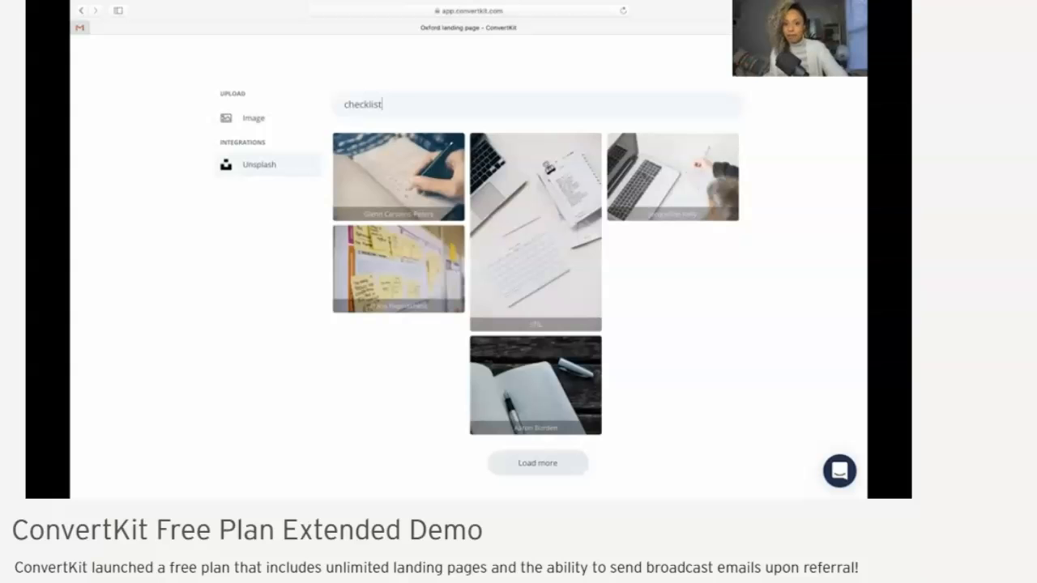
left_click(643, 167)
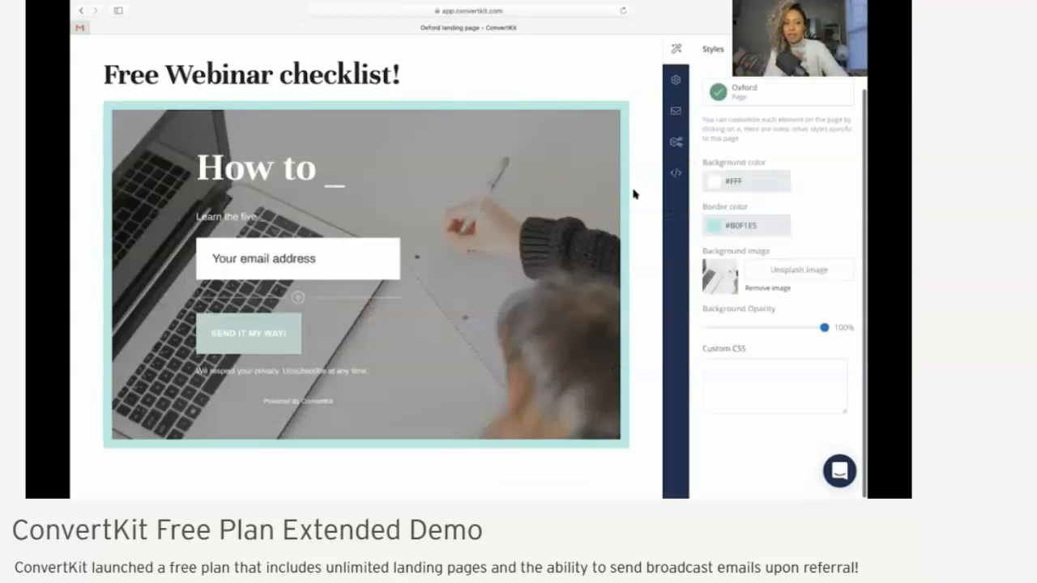
Set the incentive email to deliver the Webinar Checklist file as a download after subscribers confirm
scroll(635, 194, "up", 1)
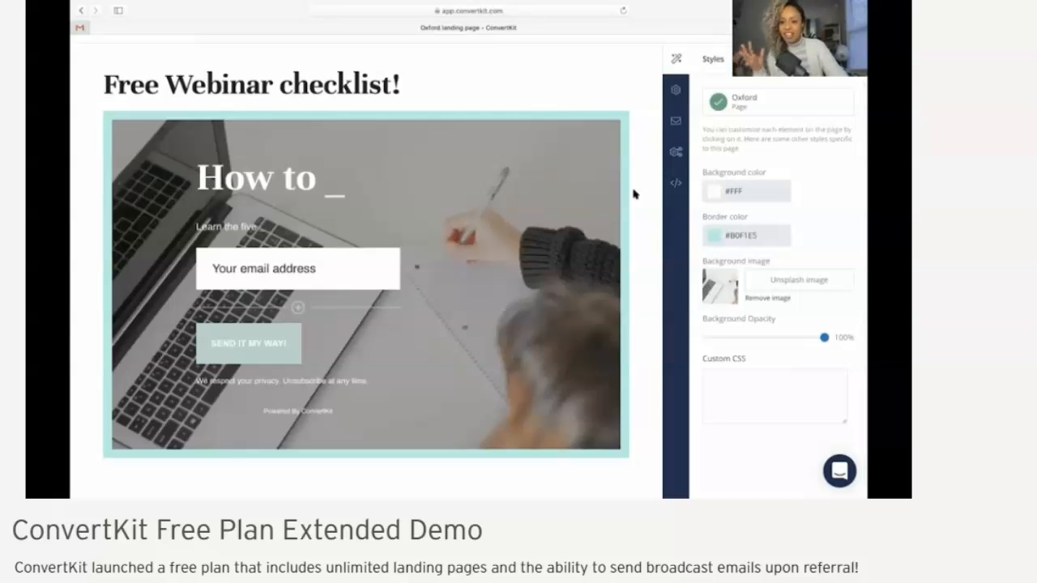
scroll(635, 194, "up", 2)
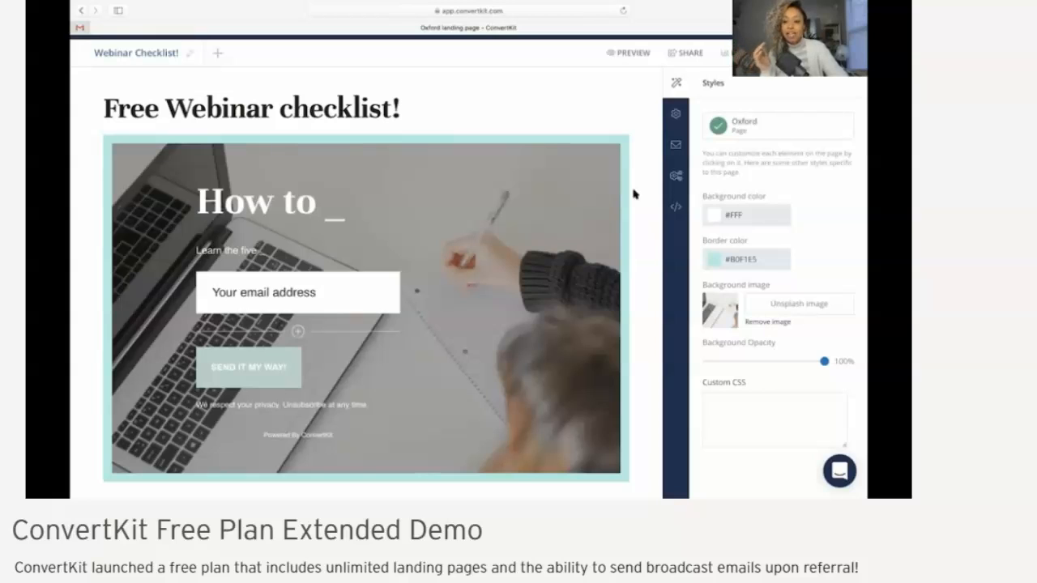
left_click(675, 147)
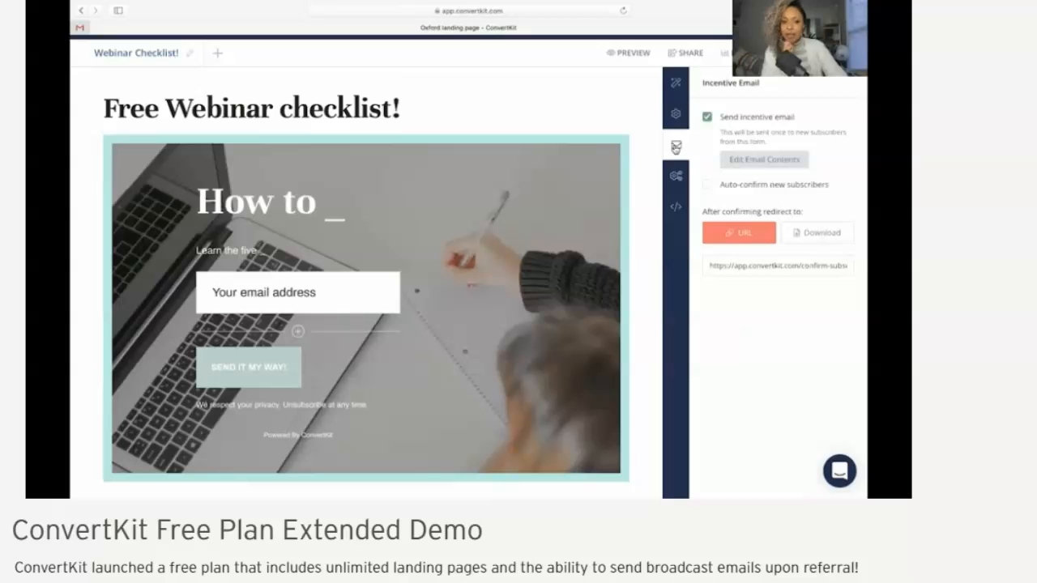
left_click(814, 235)
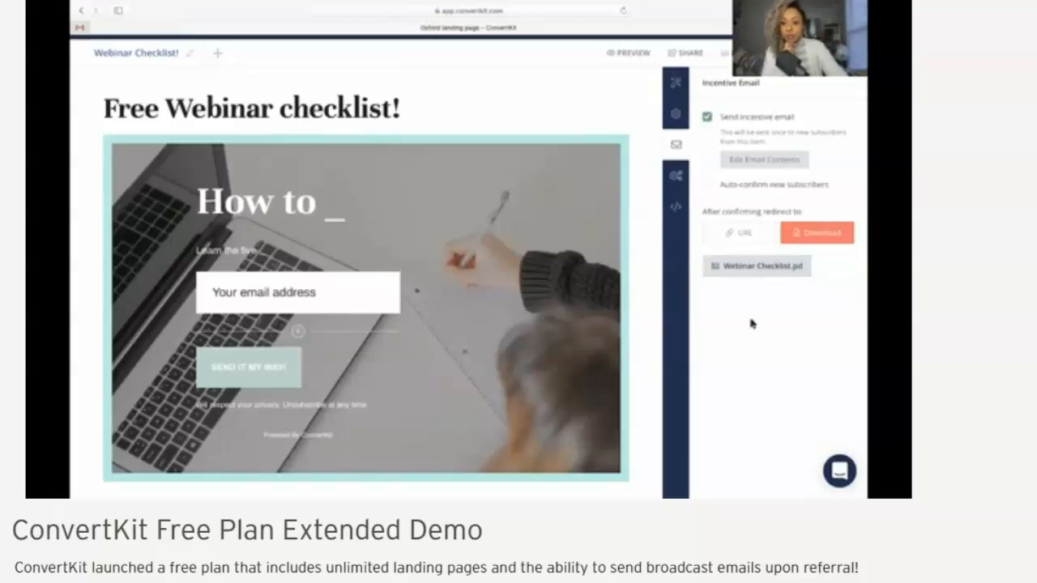
left_click(739, 234)
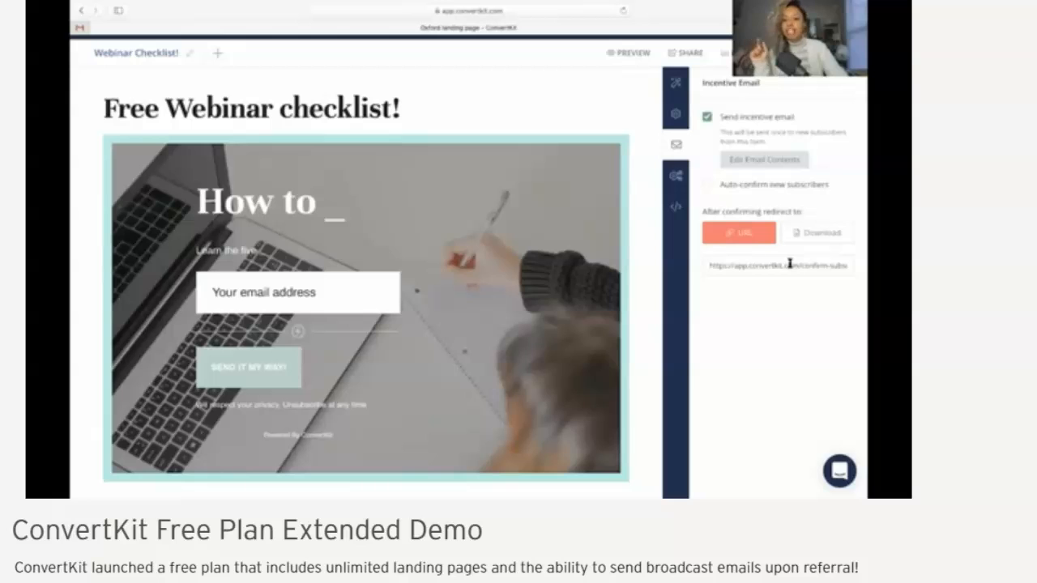
left_click(825, 236)
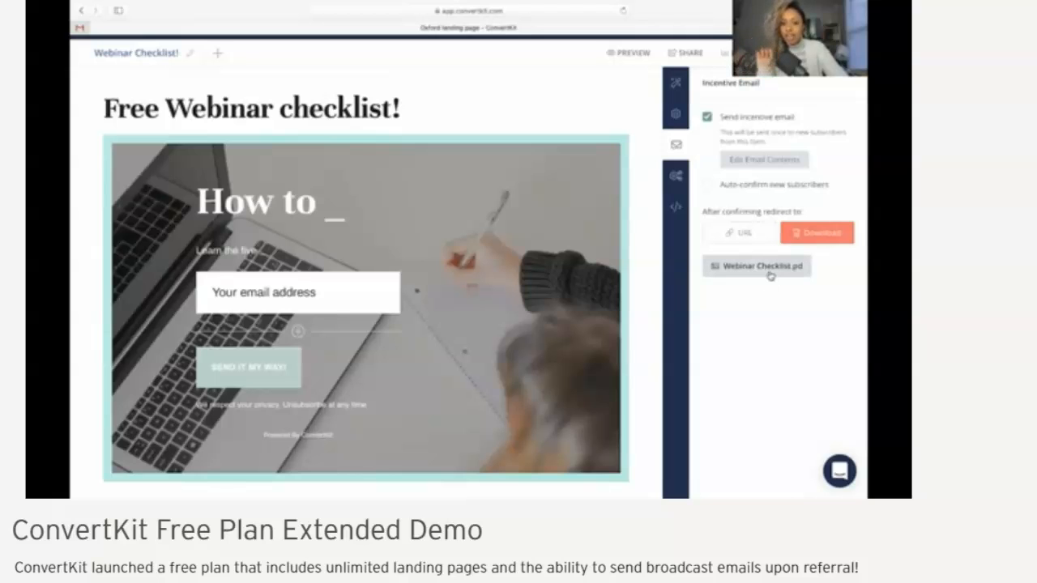
Open the incentive email's contents for editing and change the subject to "Webinar Checklist!"
scroll(783, 311, "up", 1)
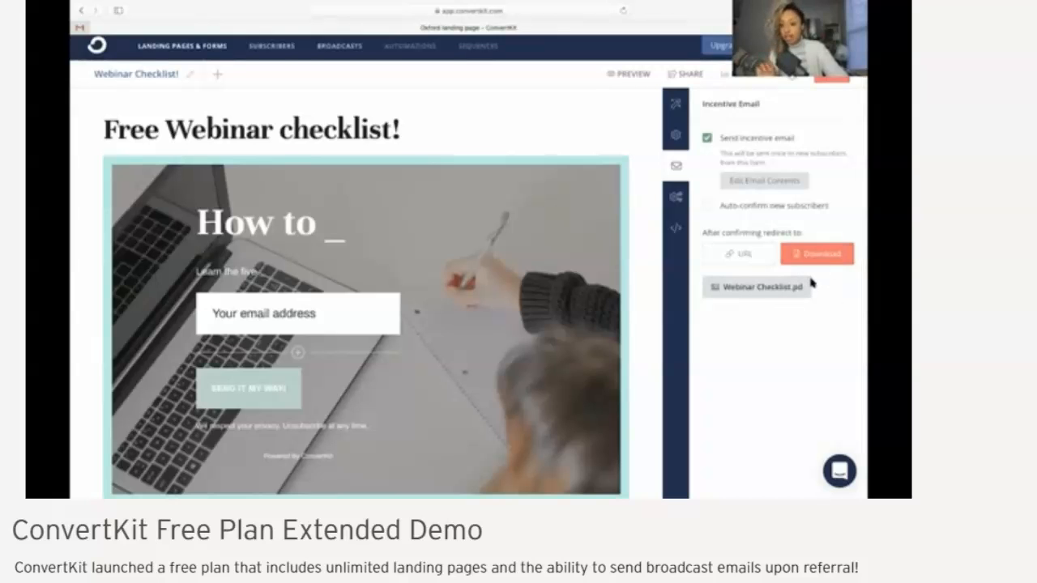
scroll(778, 239, "up", 1)
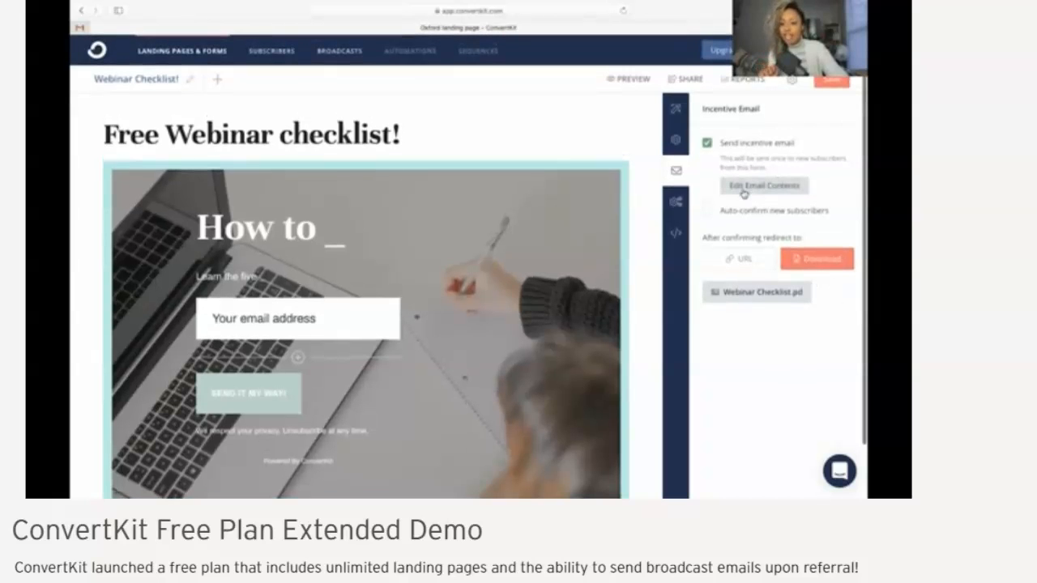
left_click(744, 193)
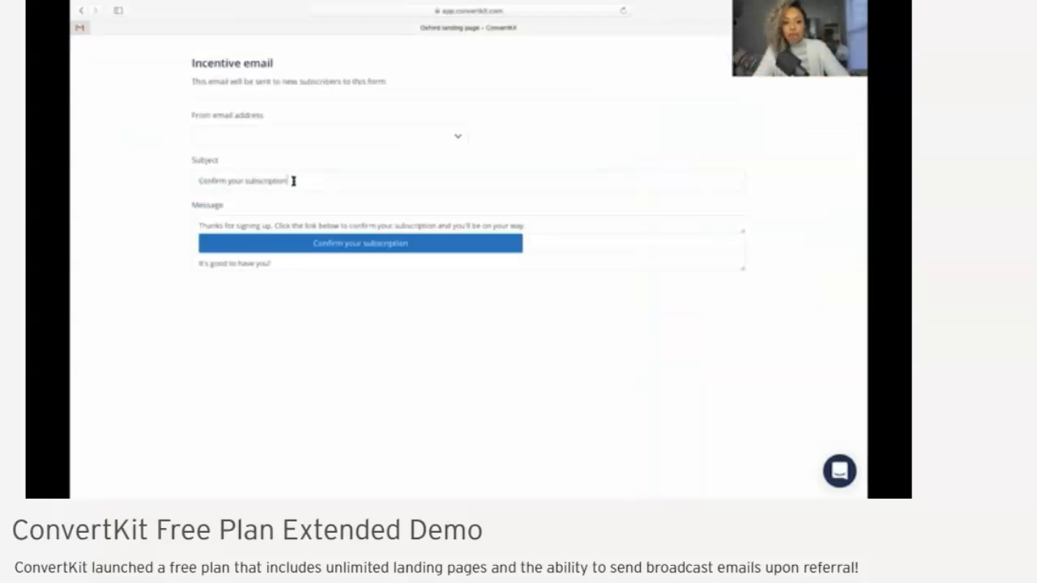
left_click_drag(292, 181, 192, 180)
key("BackSpace")
type("Webinar Checklist")
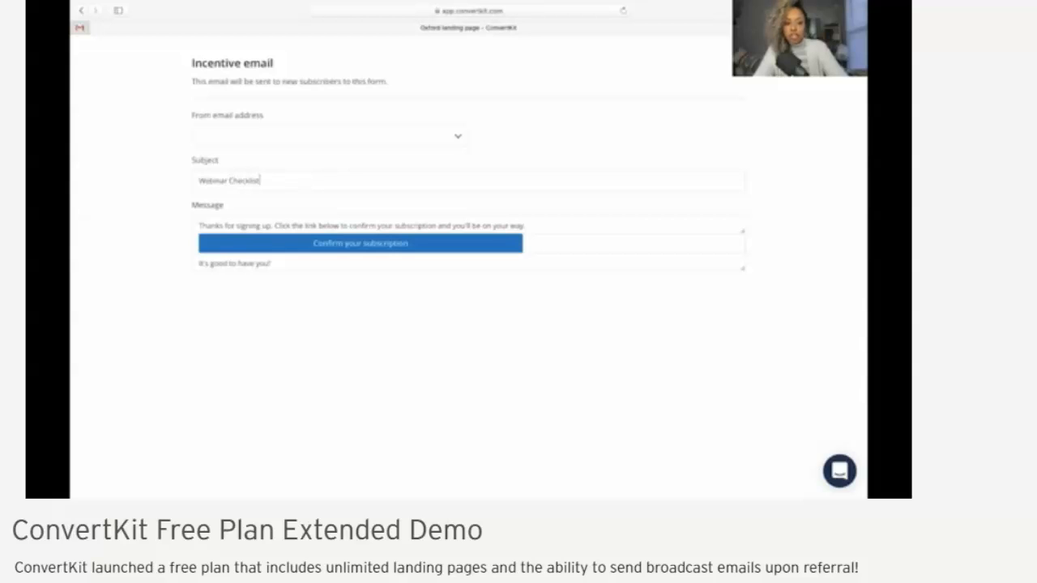
type("!")
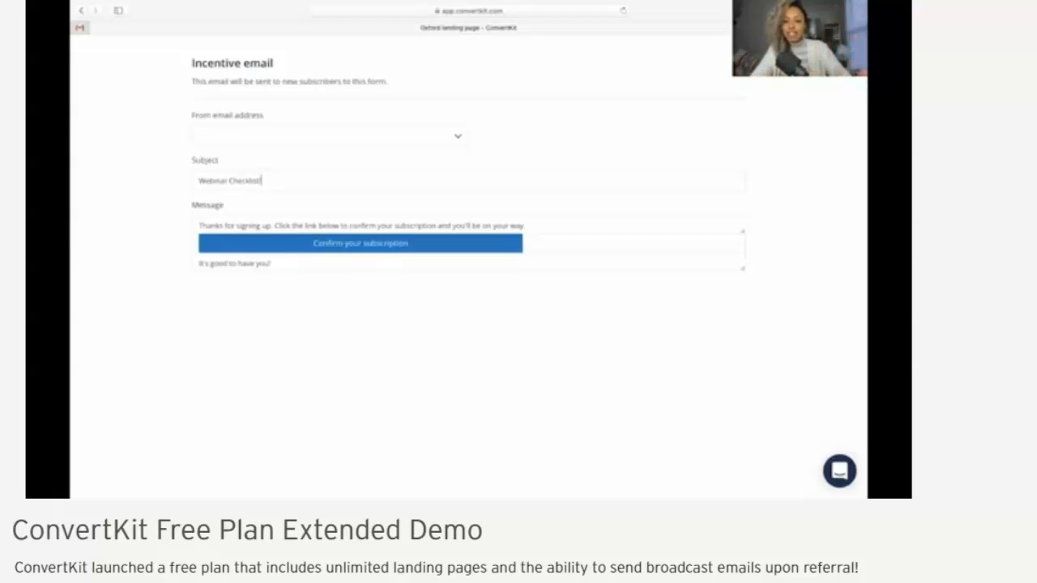
Change the confirmation button's text in the incentive email to "Webinar Checklist here!"
left_click_drag(417, 245, 299, 243)
key("BackSpace")
type("Welinar Checklist here!")
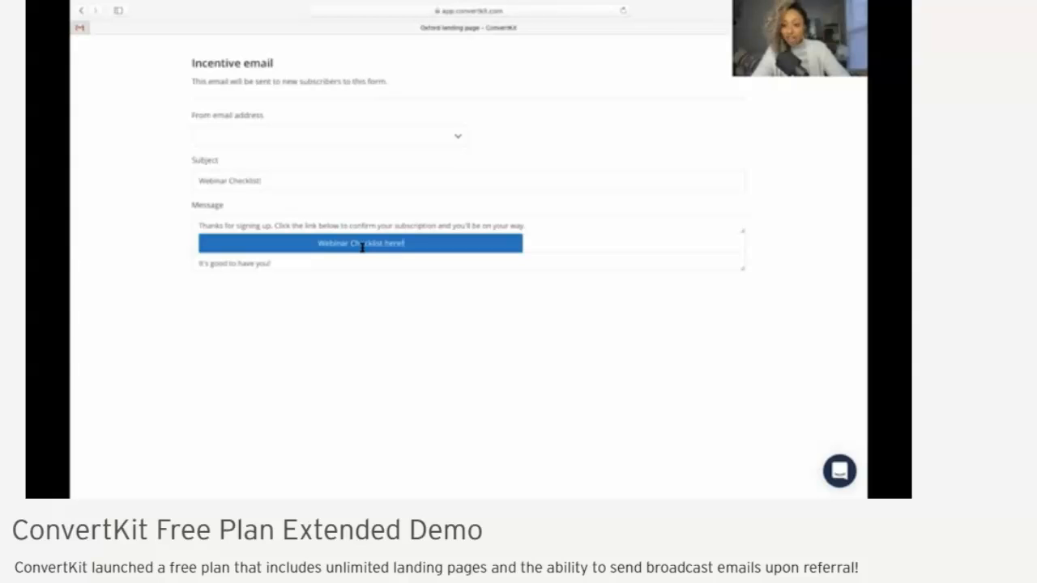
Shorten the email's opening message to "Thanks for signing up for the checklist!" and save the landing page
left_click_drag(531, 226, 271, 226)
key("BackSpace")
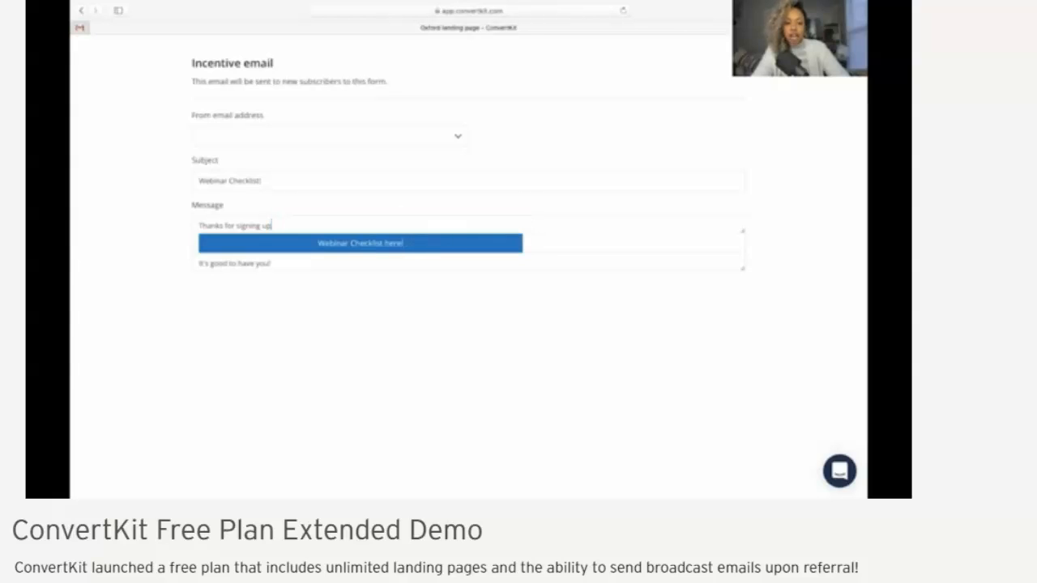
type("for the checklist!")
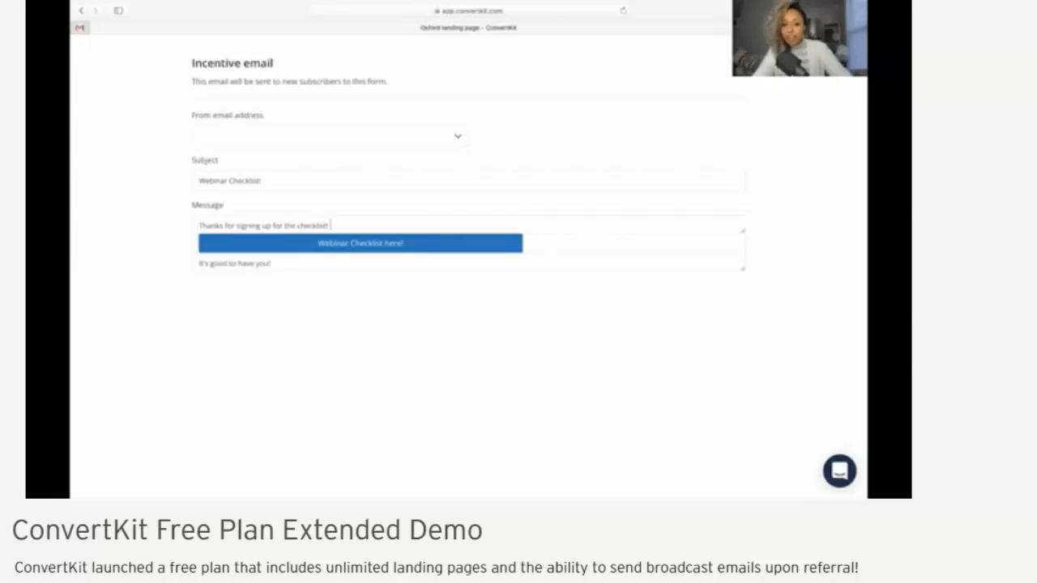
scroll(249, 268, "down", 1)
left_click(274, 261)
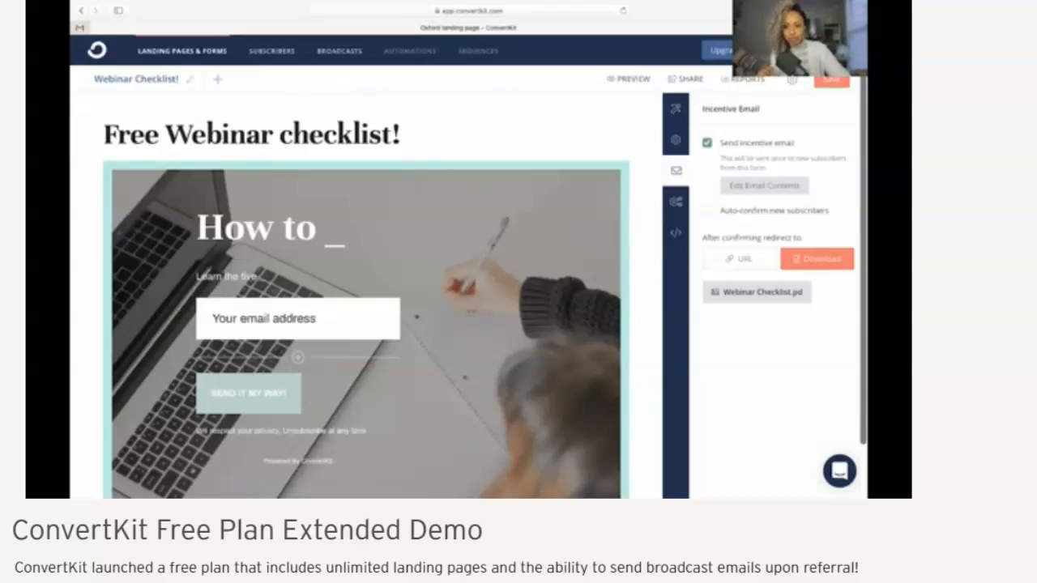
left_click(830, 81)
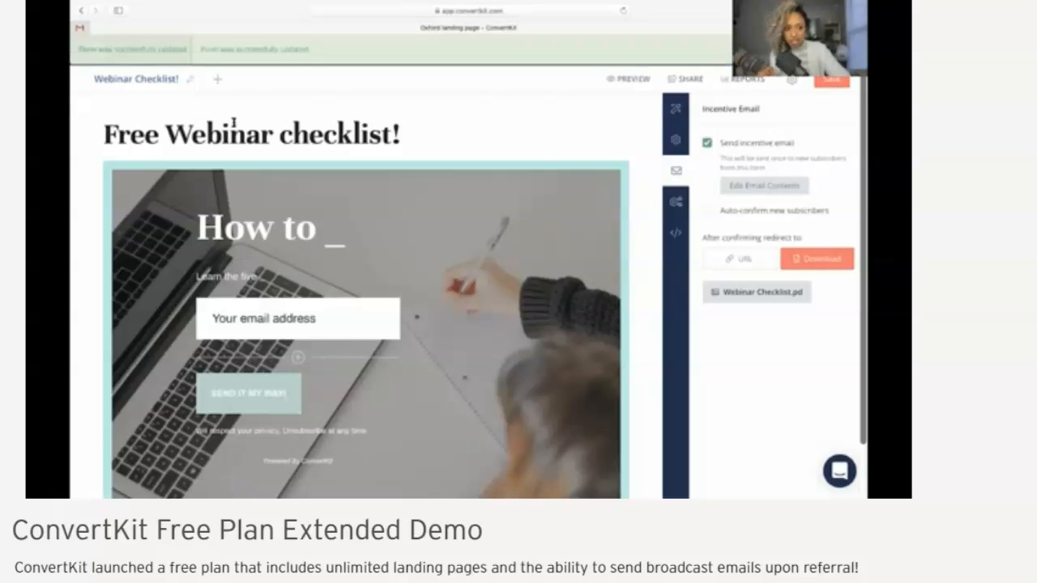
Add a Thank You Page to the landing page and replace its headline with "Thank you for signing up!"
left_click(216, 80)
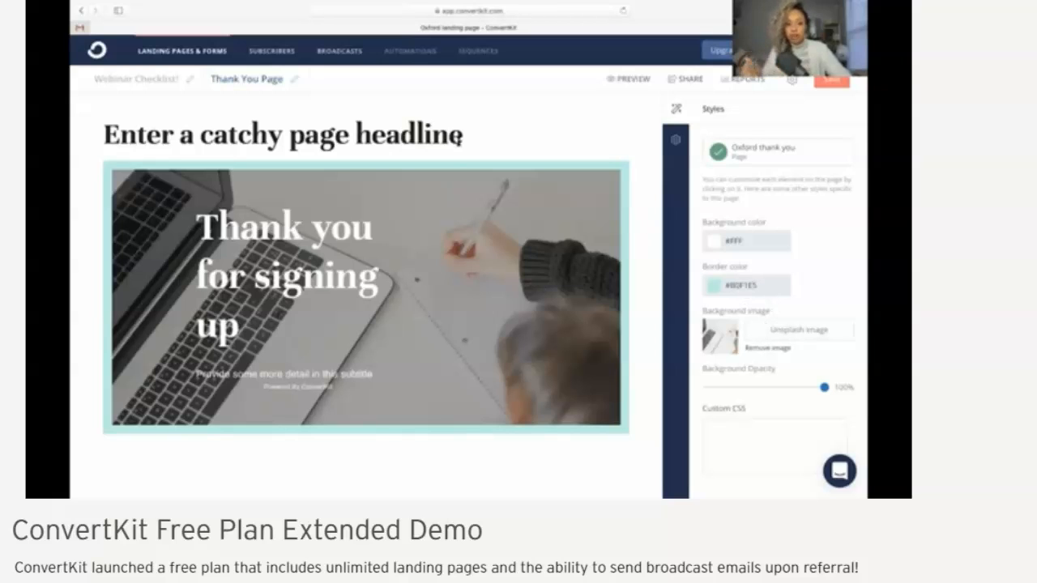
left_click_drag(469, 135, 134, 136)
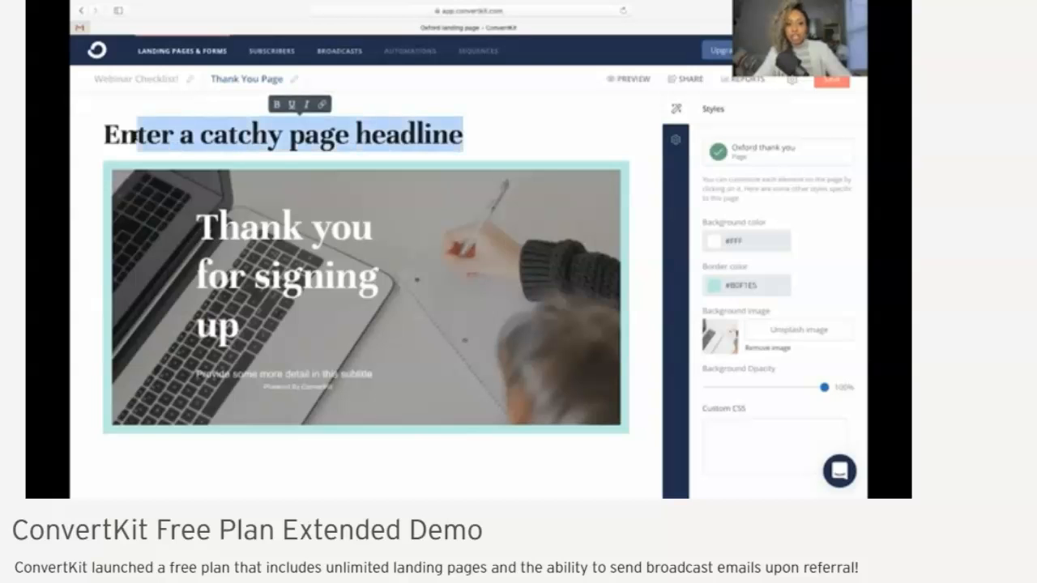
key("BackSpace")
key("BackSpace")
key("BackSpace")
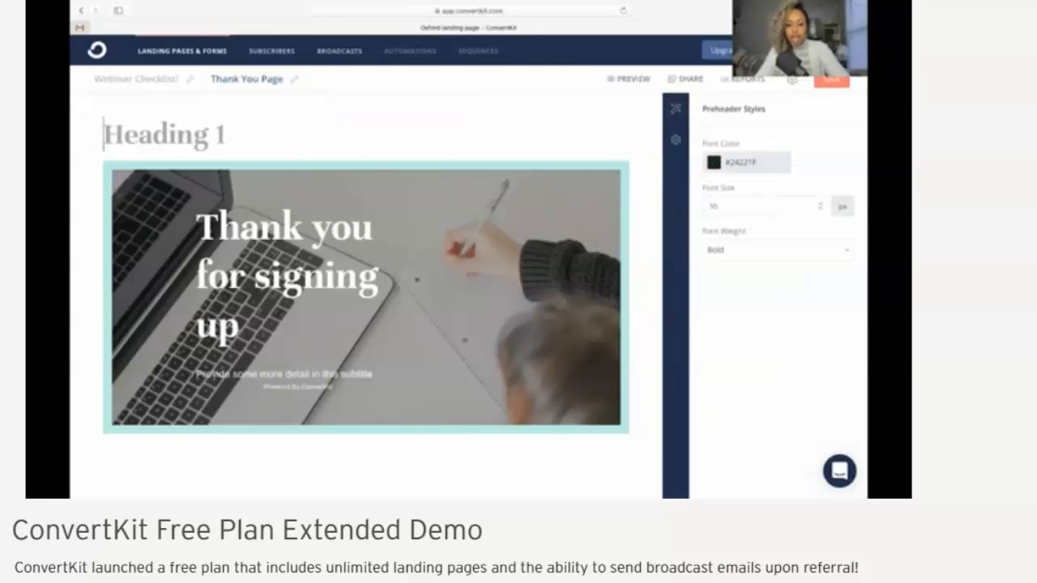
type("Thank you for signing up!")
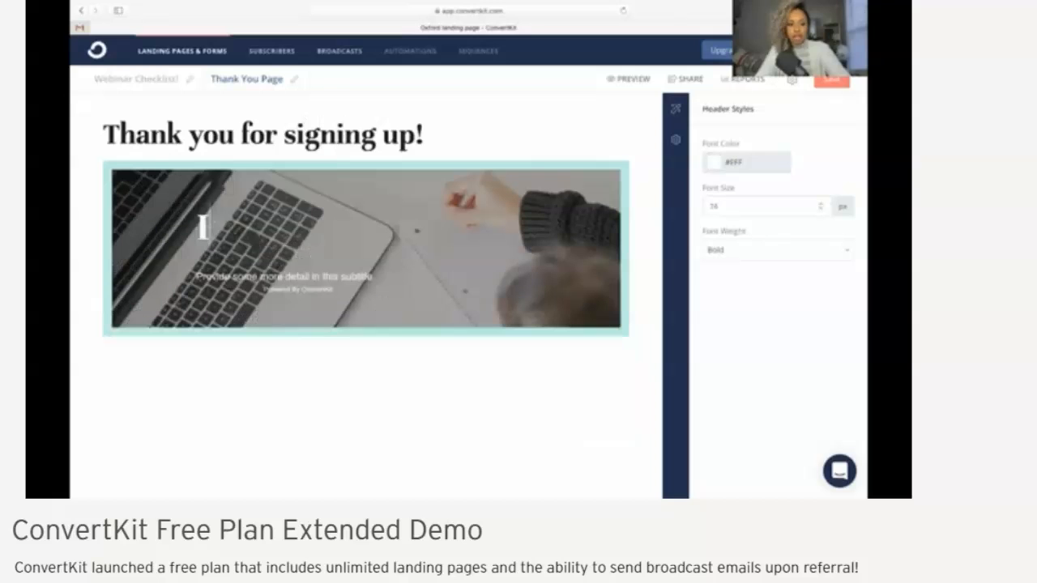
Replace the heading inside the Thank You Page's image block with "I appreciate you!"
key("BackSpace")
type("I")
type(" apre")
key("BackSpace")
key("BackSpace")
type("preci")
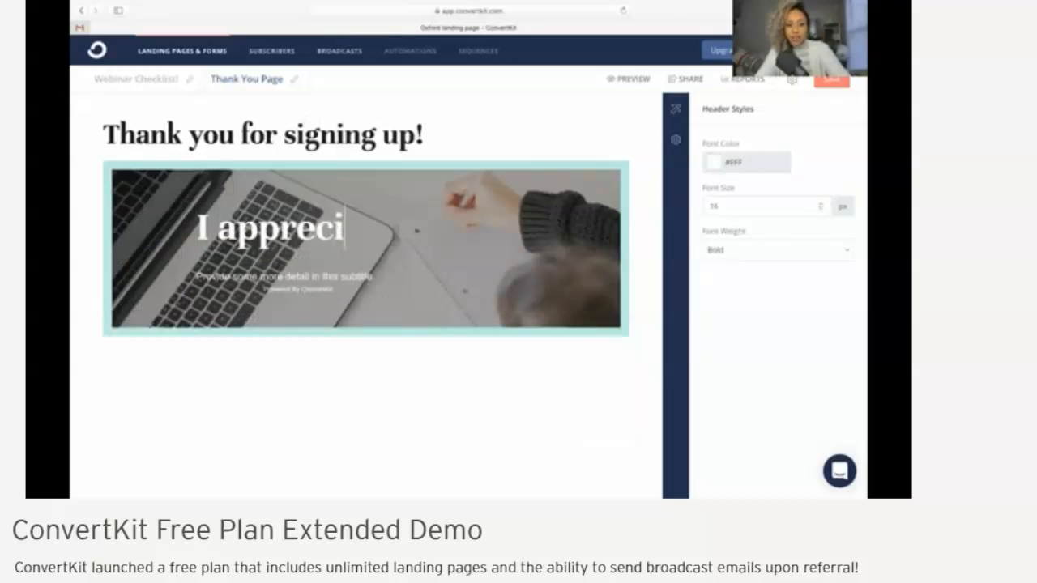
type("ate you!")
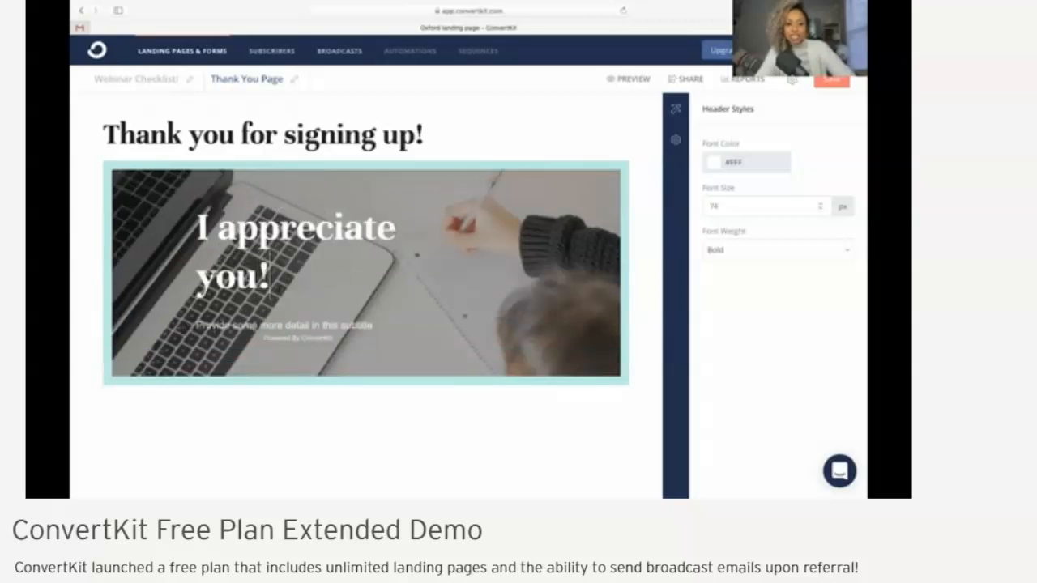
Replace the placeholder subtitle below "I appreciate you!" with "Blog post"
left_click_drag(374, 322, 181, 324)
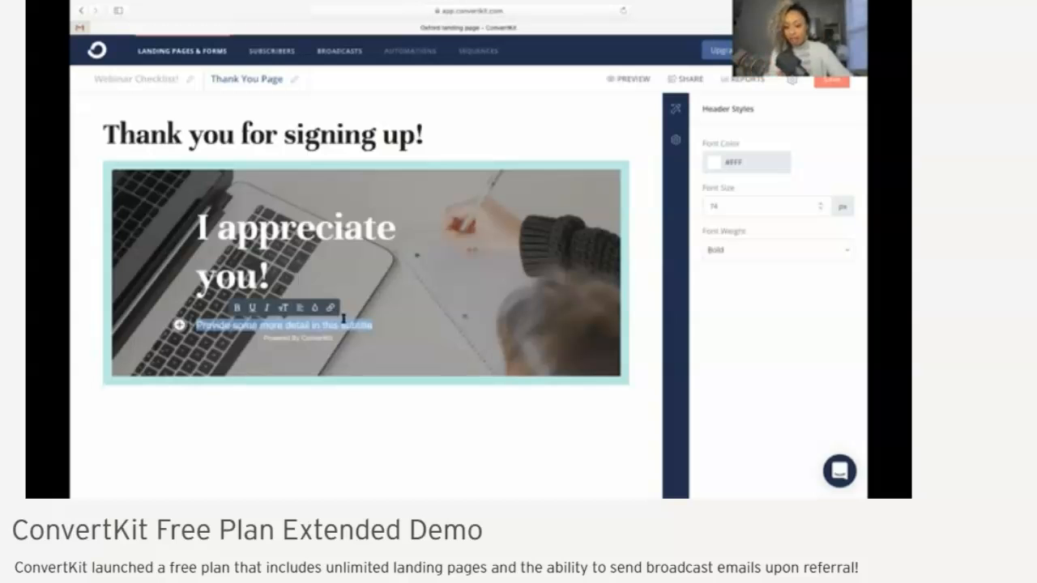
left_click(380, 329)
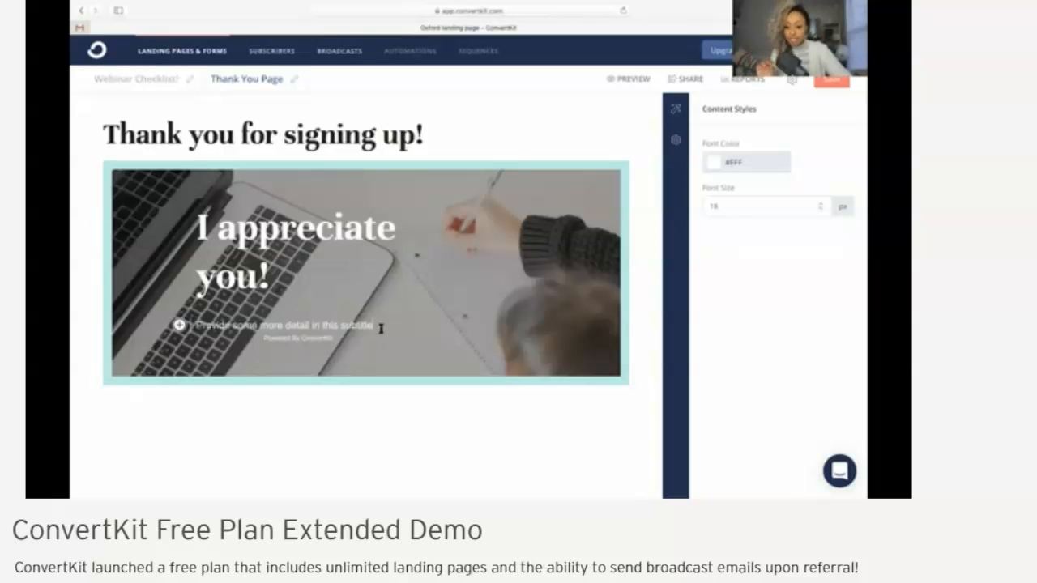
left_click_drag(378, 327, 196, 325)
key("BackSpace")
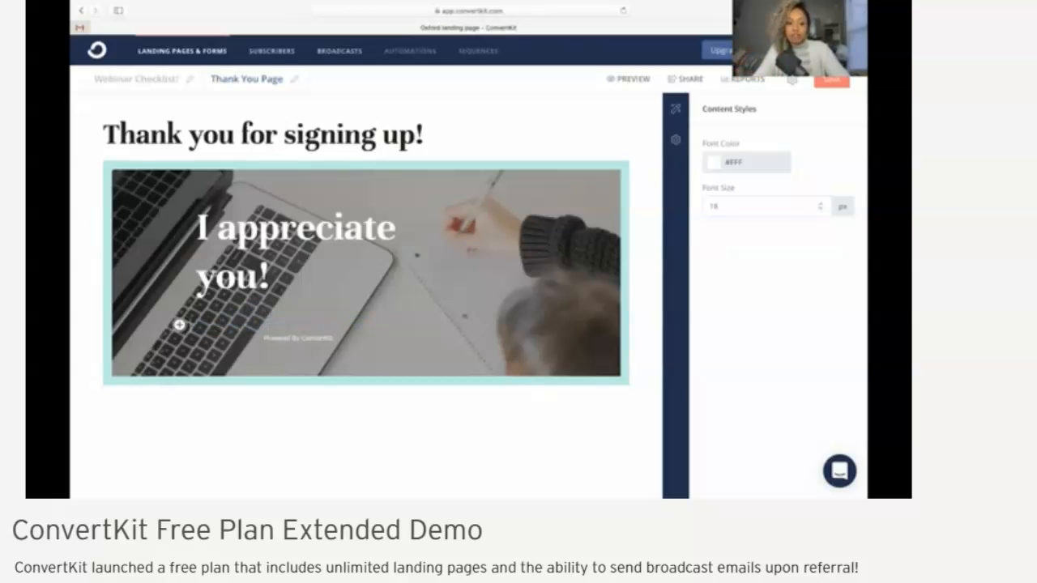
type("Stop post")
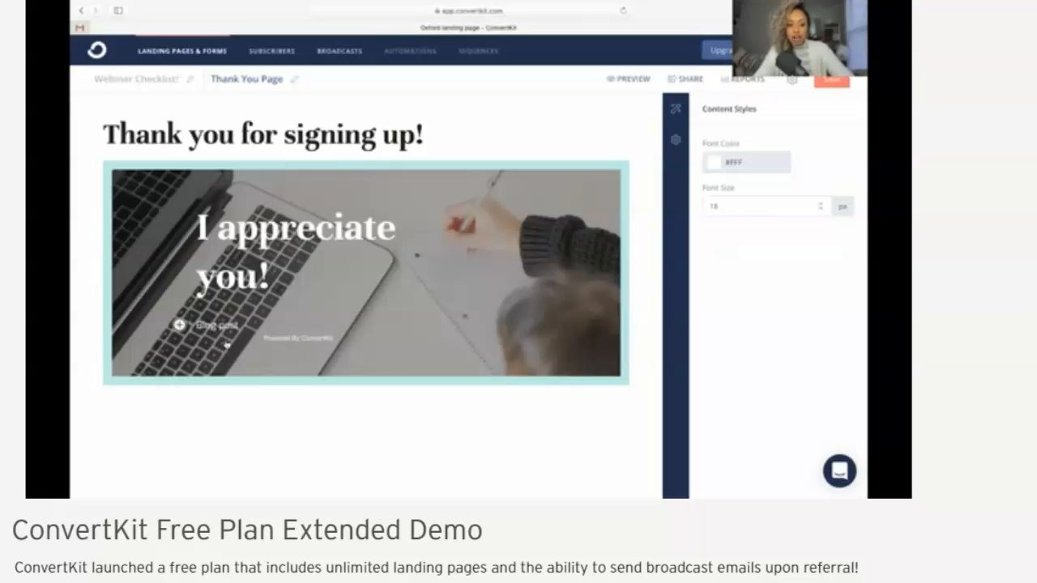
Check the link option for the "Blog post" subtitle without adding a URL, and save the Thank You Page
left_click_drag(241, 327, 195, 327)
left_click(263, 307)
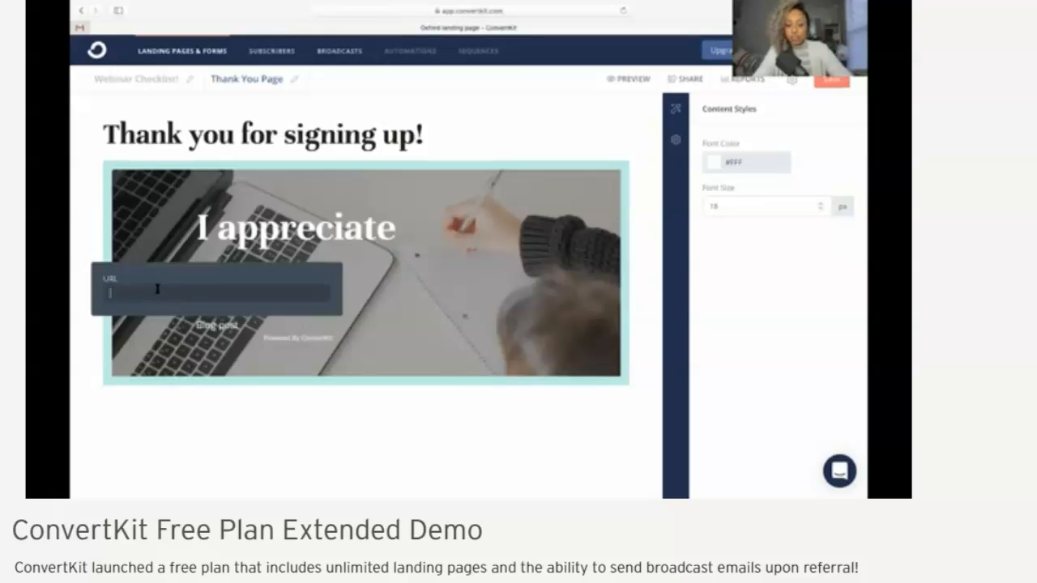
left_click(248, 340)
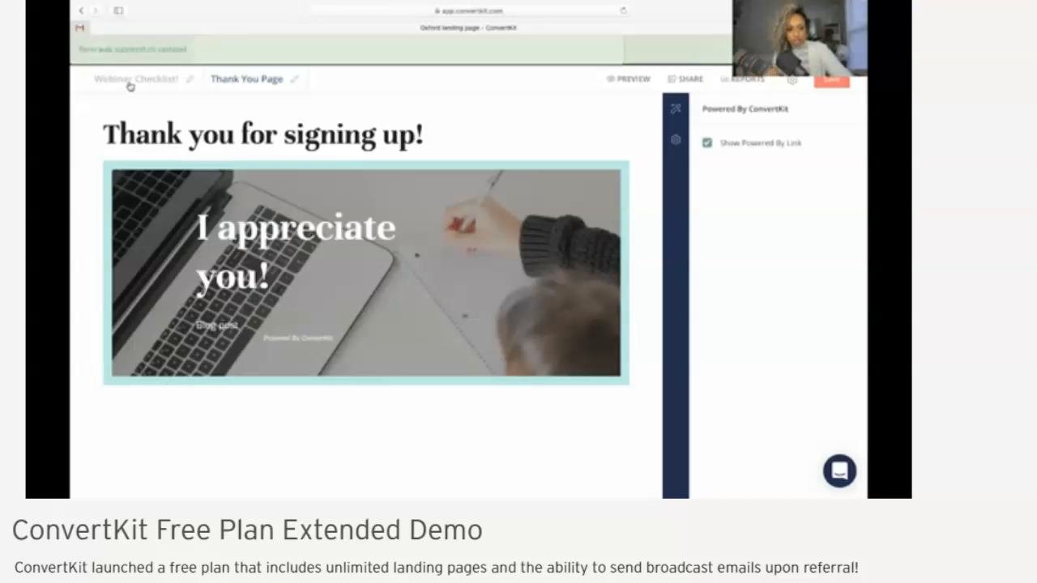
Set the Webinar Checklist! landing page to redirect visitors to the thank you page when they subscribe
left_click(127, 81)
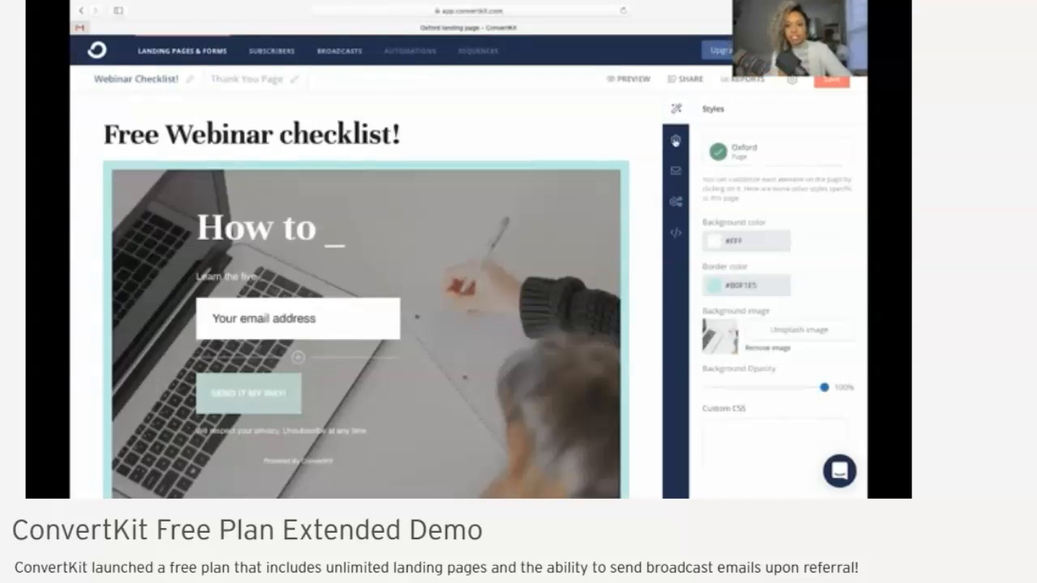
left_click(676, 140)
scroll(710, 307, "down", 2)
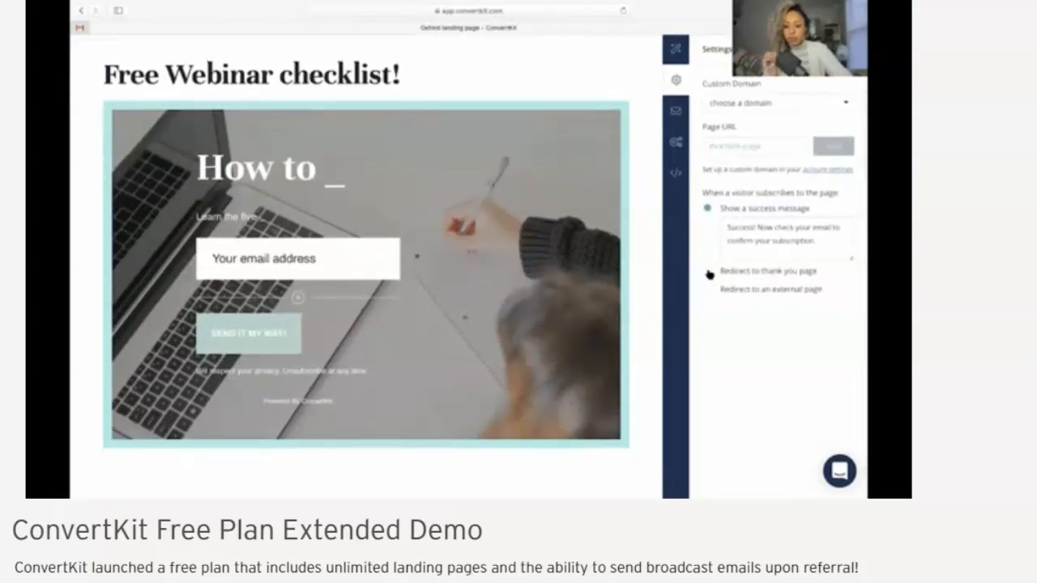
left_click(710, 275)
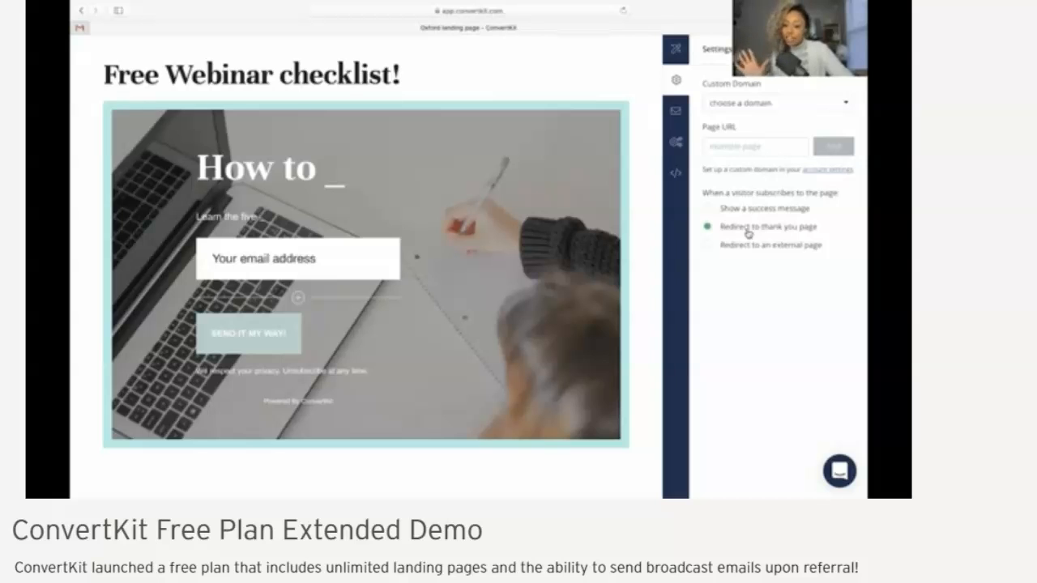
scroll(743, 313, "up", 2)
scroll(742, 314, "down", 2)
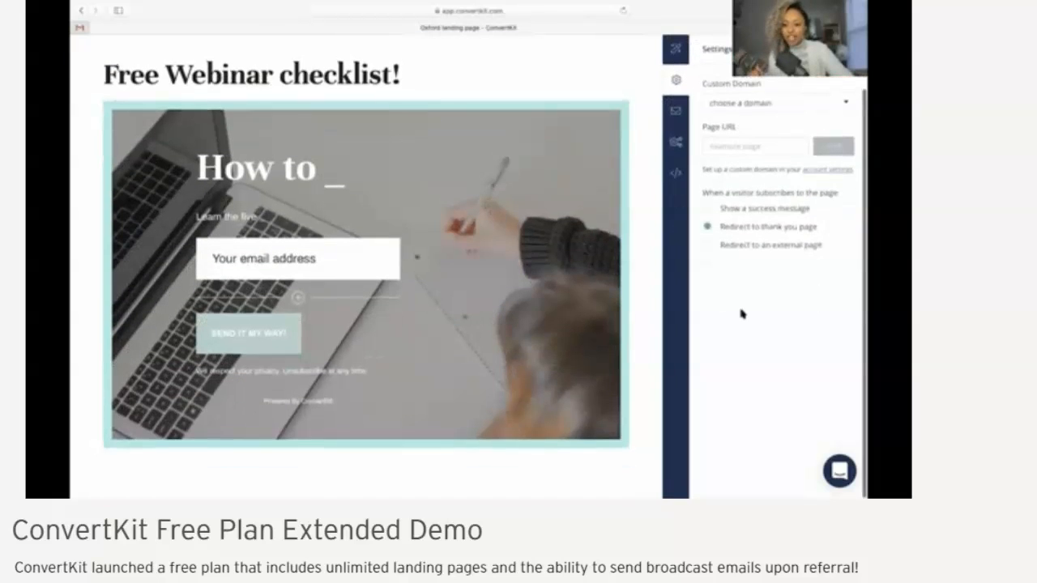
Copy the landing page's share URL and open the live page in a new browser tab
scroll(742, 314, "up", 2)
left_click(686, 79)
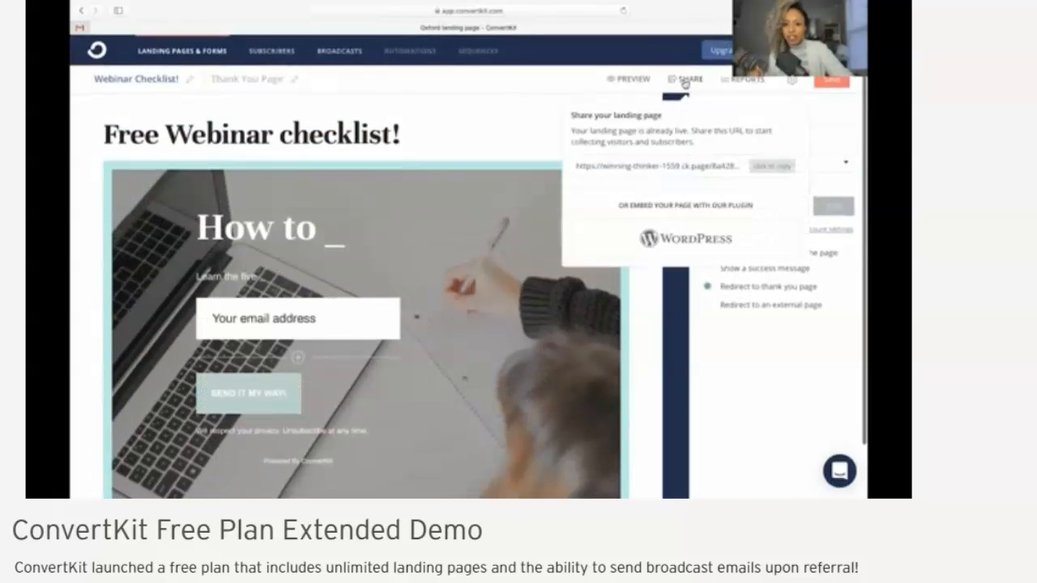
left_click(771, 166)
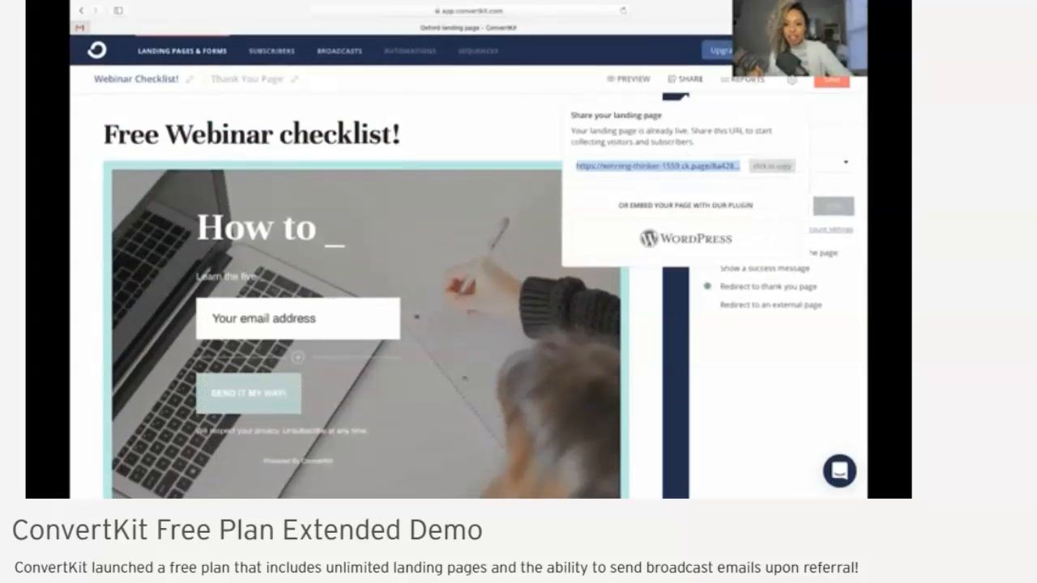
key("super+t")
key("super+v")
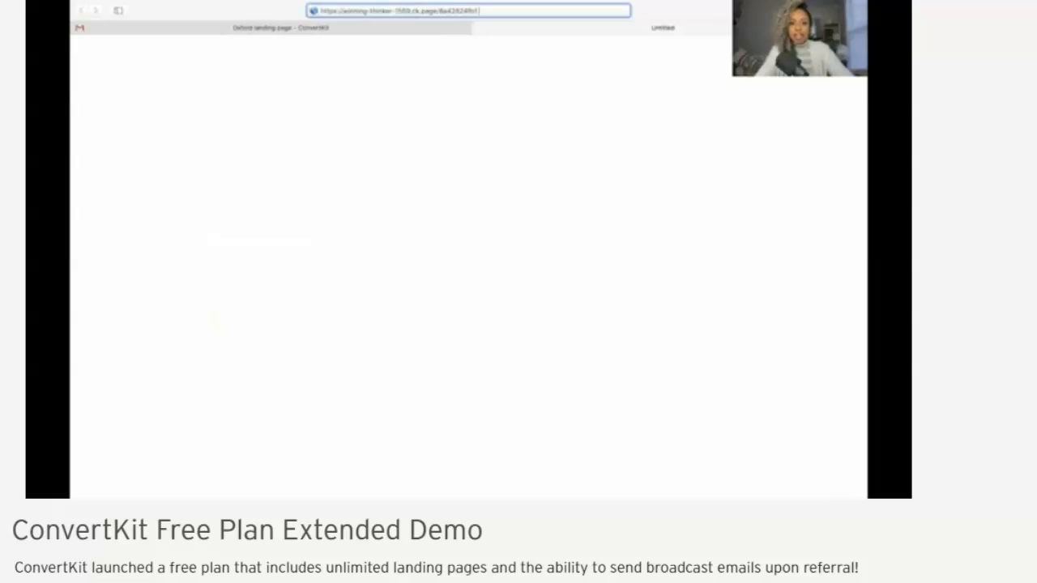
key("Return")
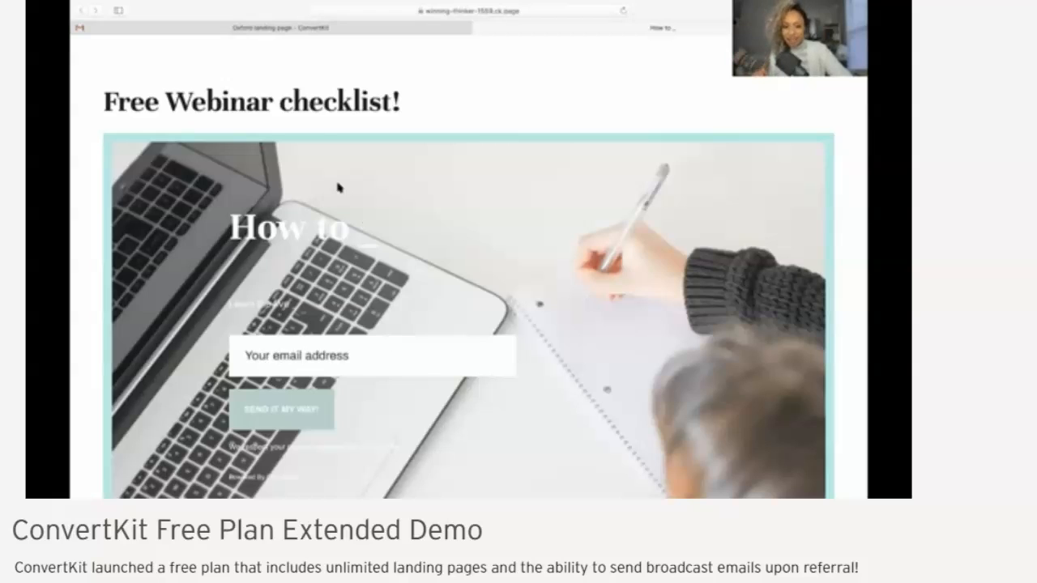
Return to the landing page editor and examine the available custom domains and the account menu options
left_click(293, 29)
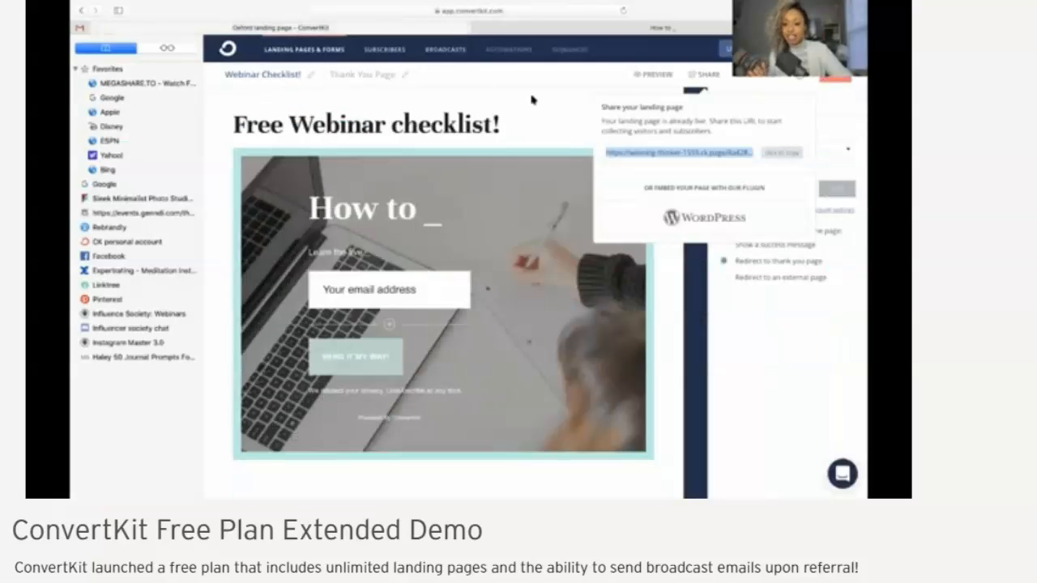
left_click(567, 100)
left_click(710, 75)
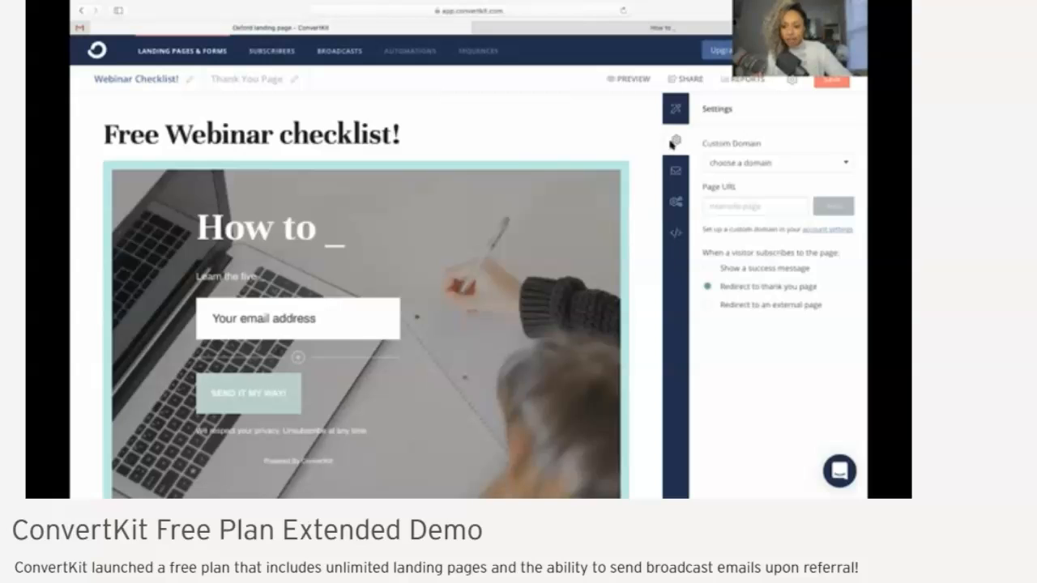
left_click(796, 163)
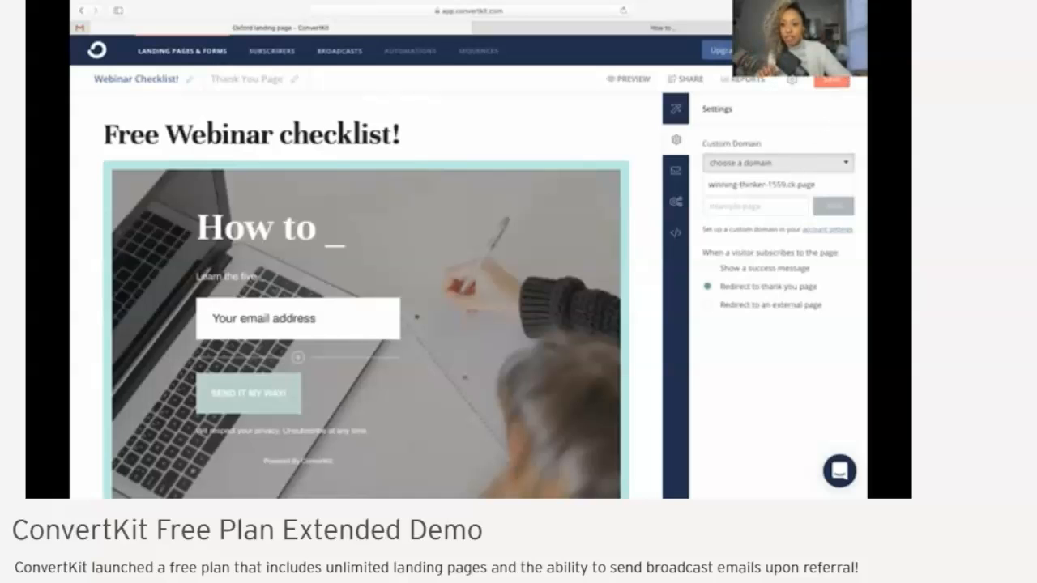
left_click(814, 51)
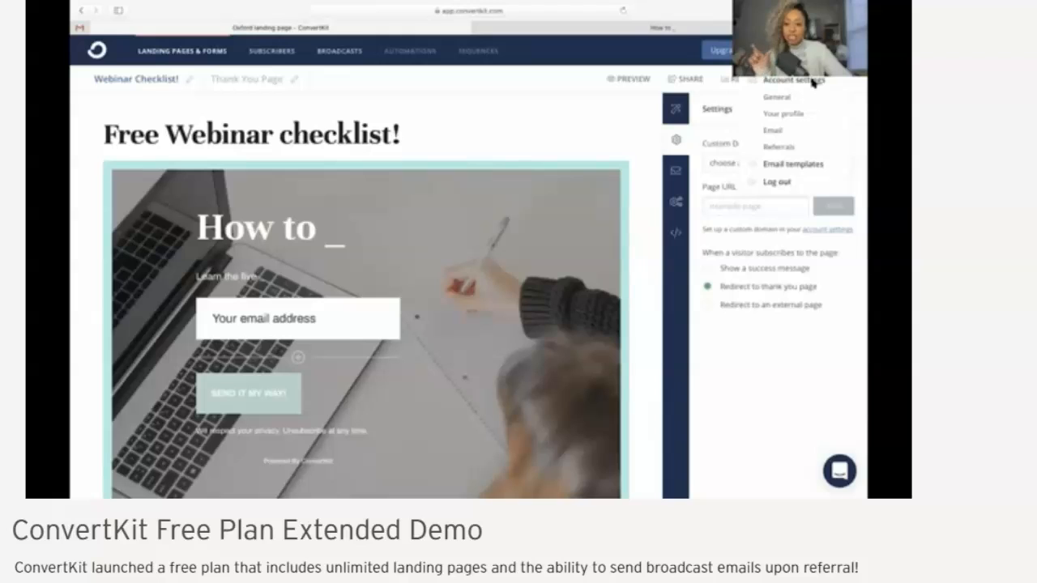
left_click(855, 106)
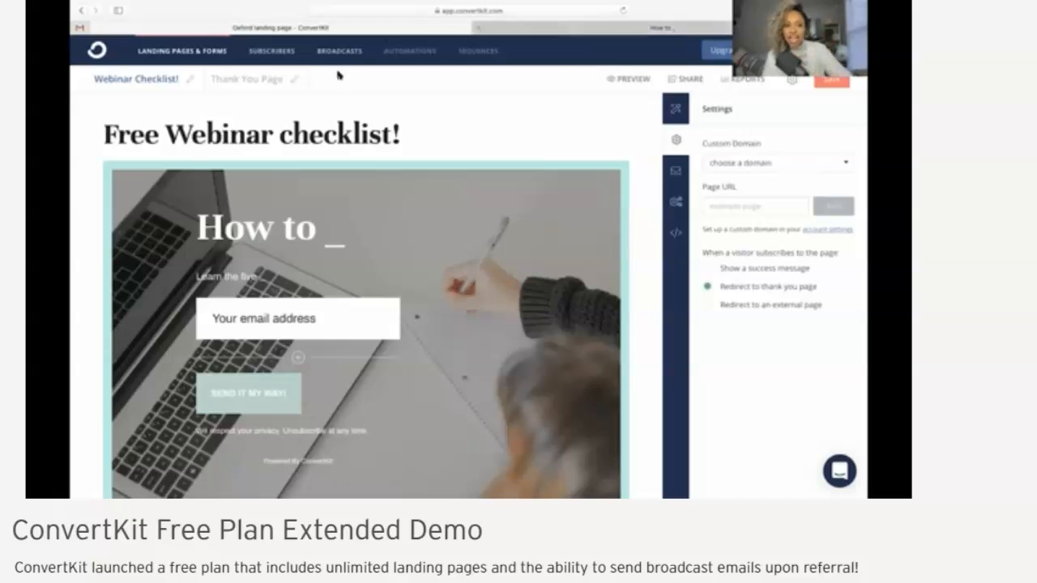
Review the list of landing pages and forms, and view the reports for the "Webinar Checklist" page
left_click(180, 51)
scroll(595, 384, "down", 1)
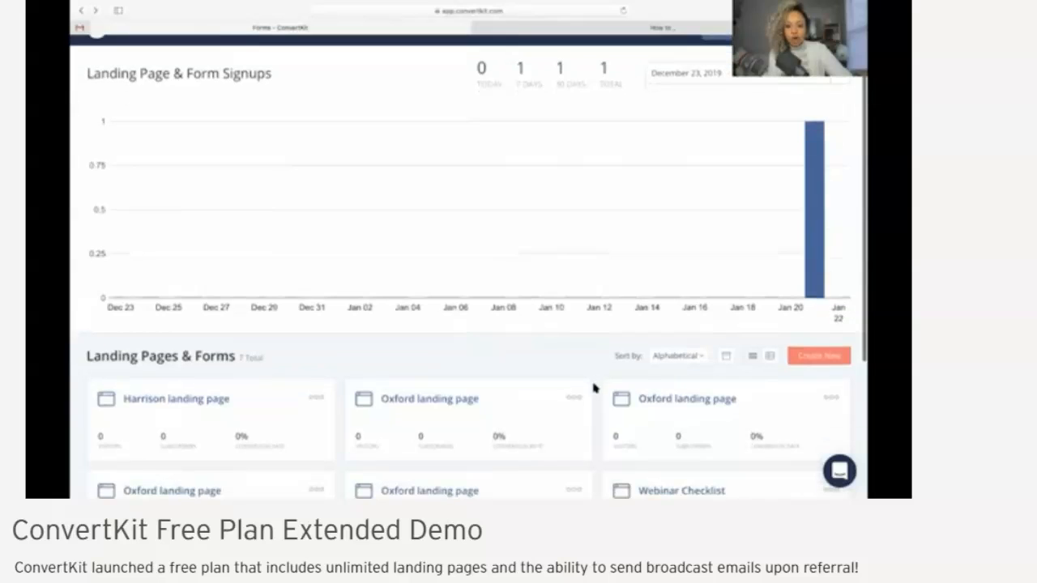
scroll(595, 388, "down", 3)
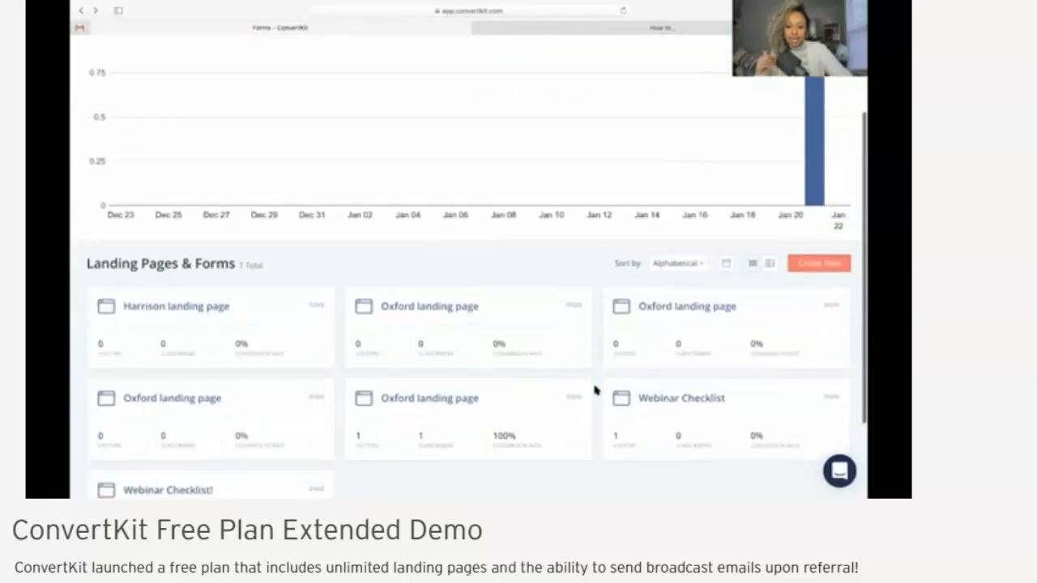
scroll(594, 391, "down", 3)
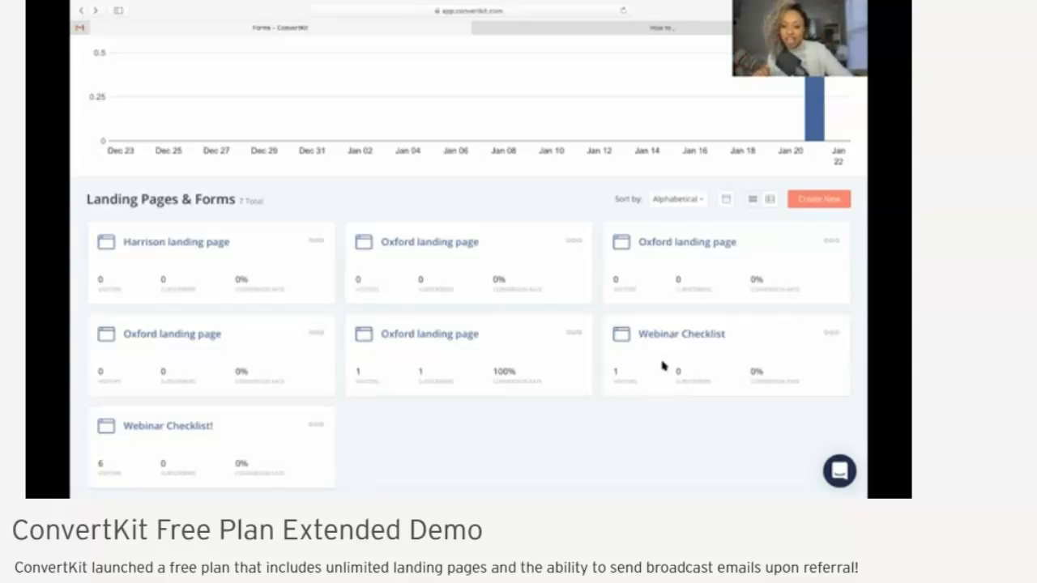
left_click(664, 335)
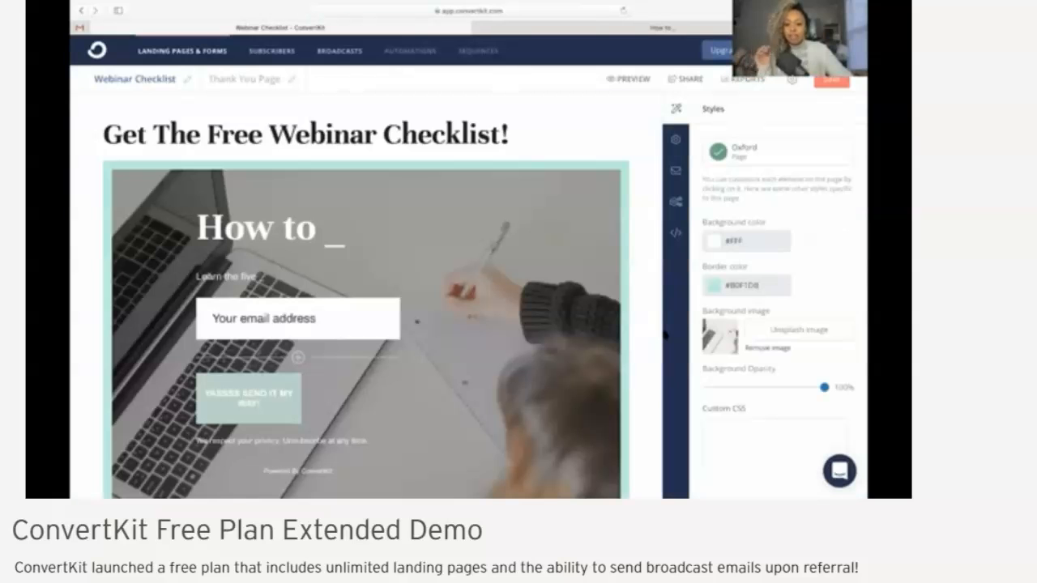
left_click(747, 80)
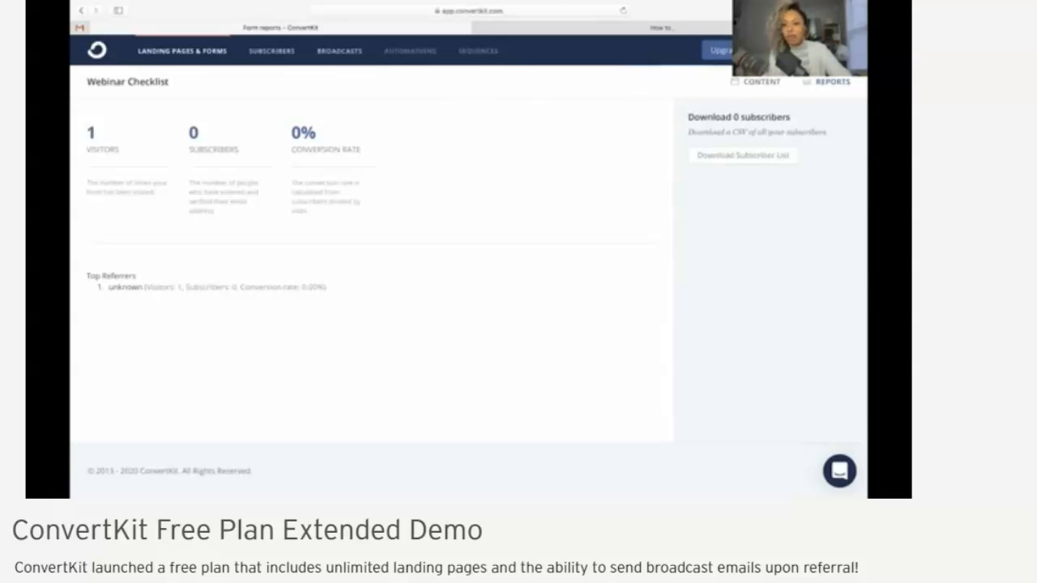
Open the account's Referrals settings and examine the invitation form and the sent invitations
left_click(811, 51)
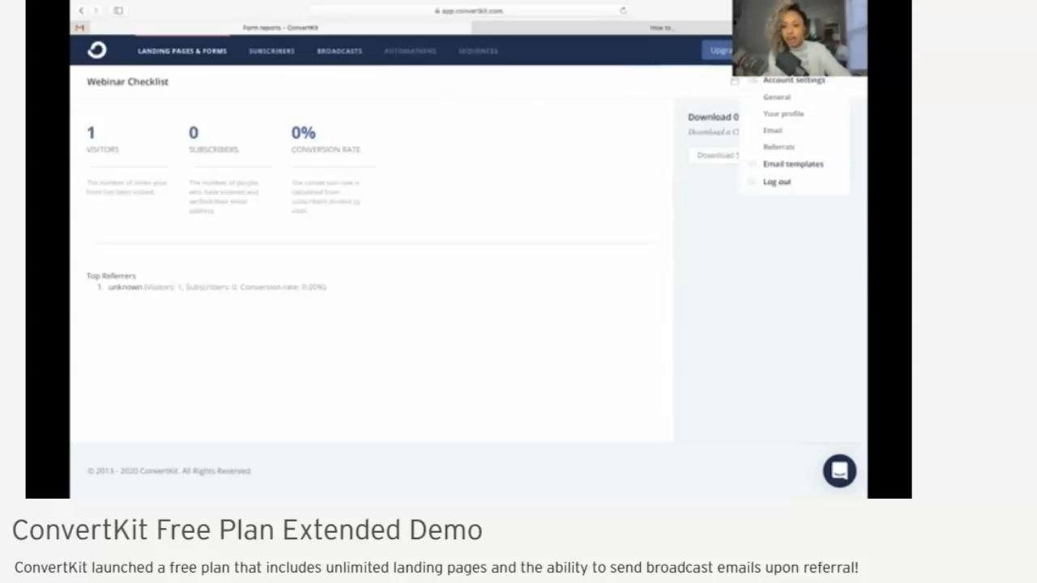
left_click(773, 153)
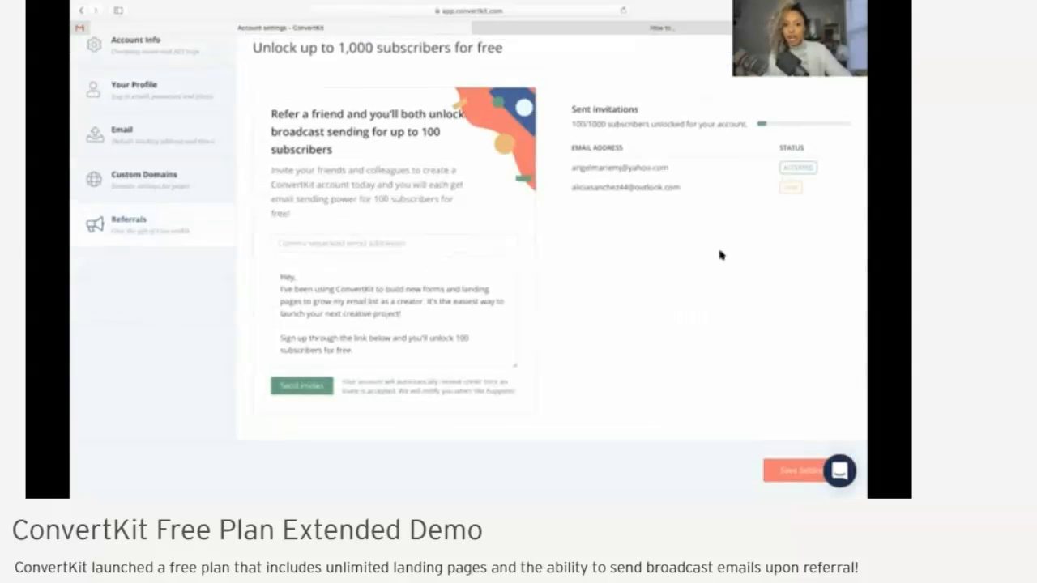
scroll(721, 255, "up", 1)
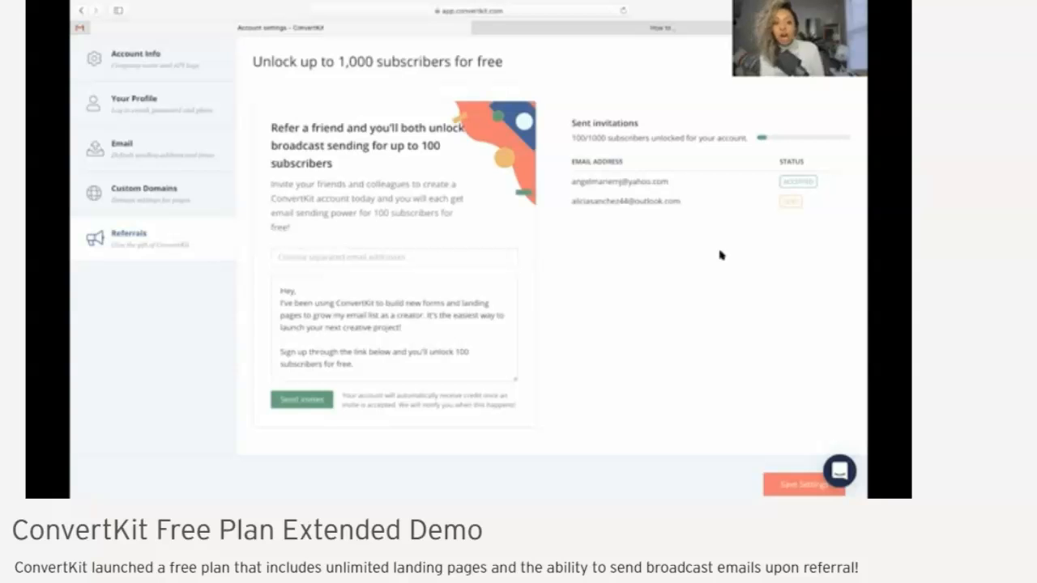
scroll(720, 255, "up", 2)
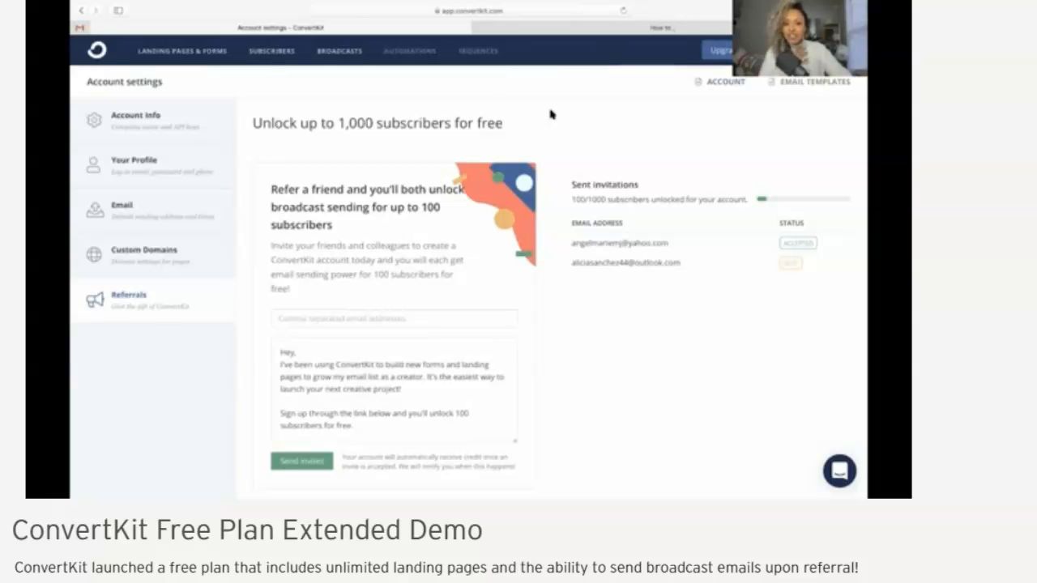
Open the Subscribers overview and examine the growth chart, lifetime totals, and confirmed subscribers list
left_click(274, 52)
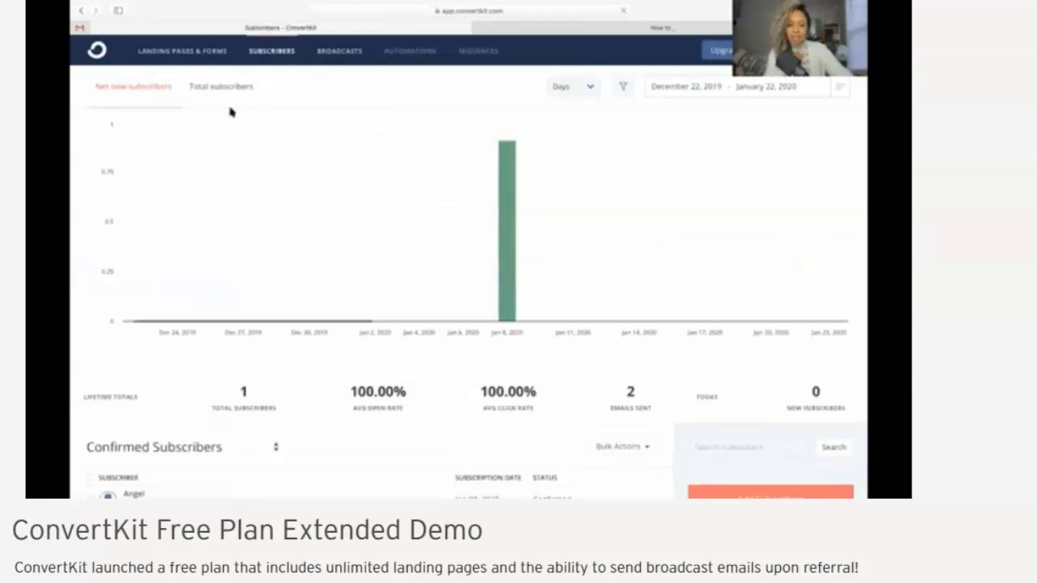
scroll(128, 376, "down", 5)
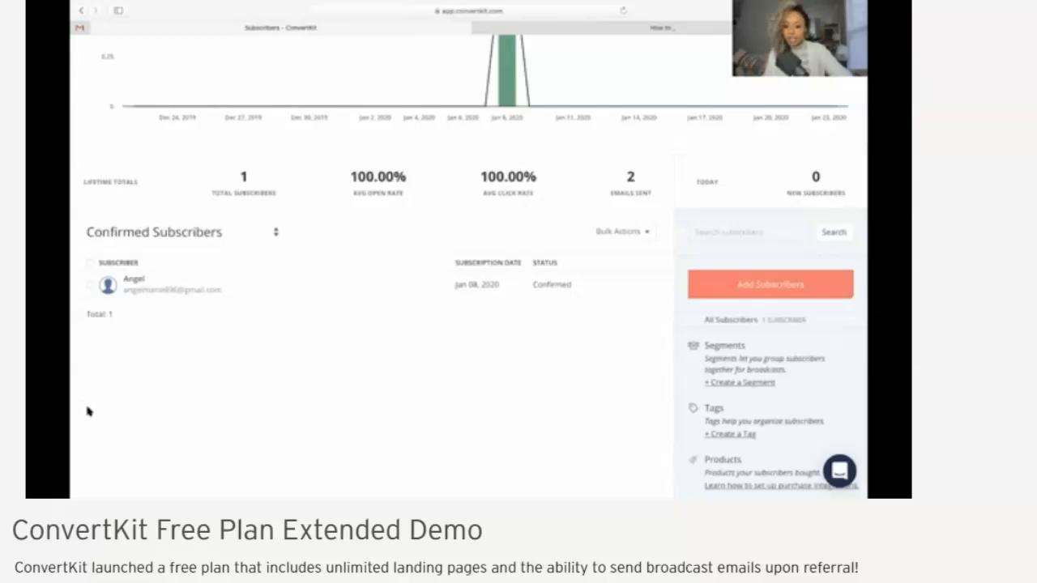
scroll(87, 410, "up", 4)
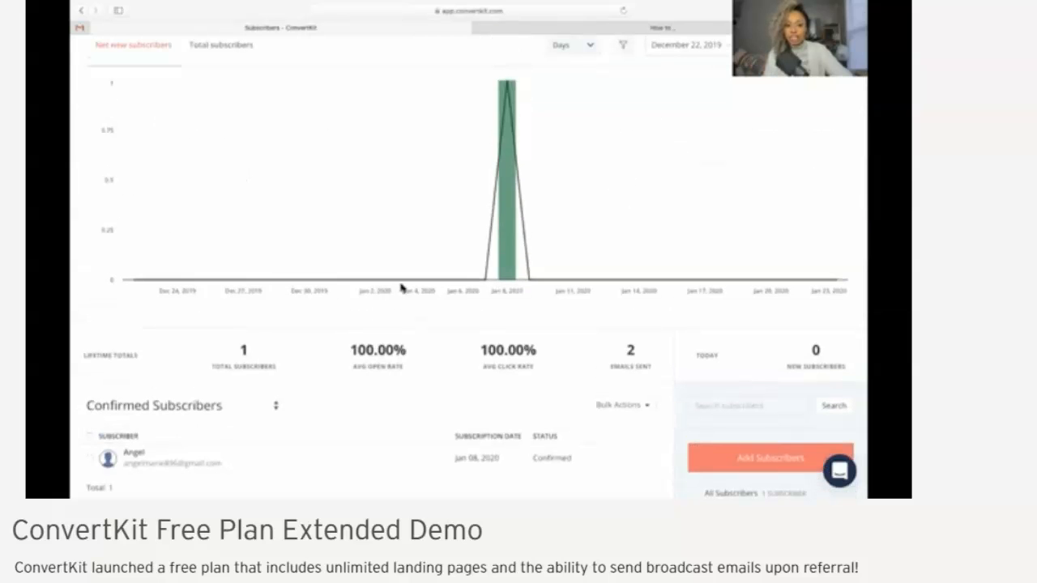
scroll(519, 248, "up", 1)
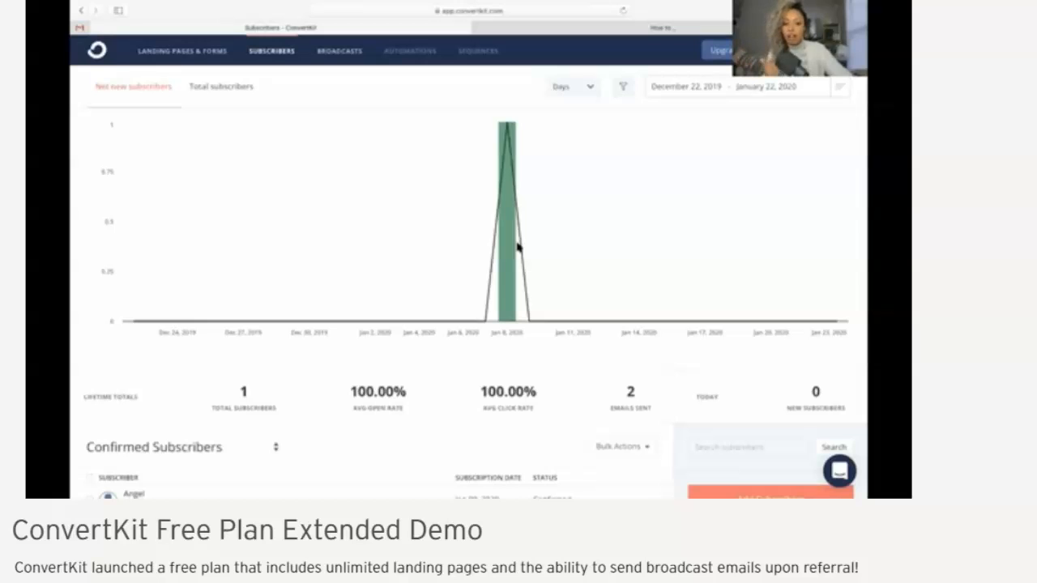
Open the Broadcasts section and start a new broadcast
left_click(336, 55)
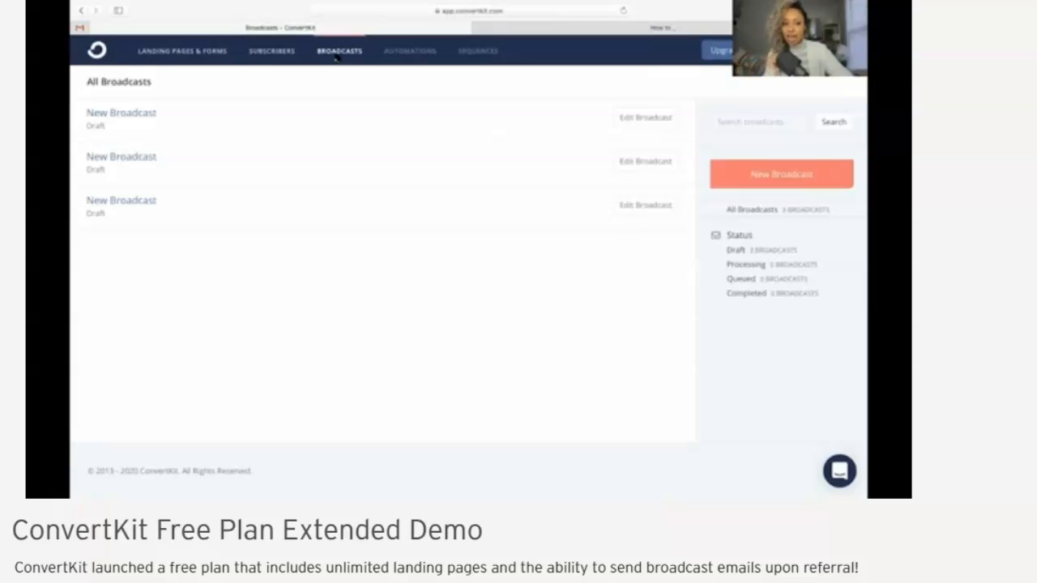
left_click(754, 176)
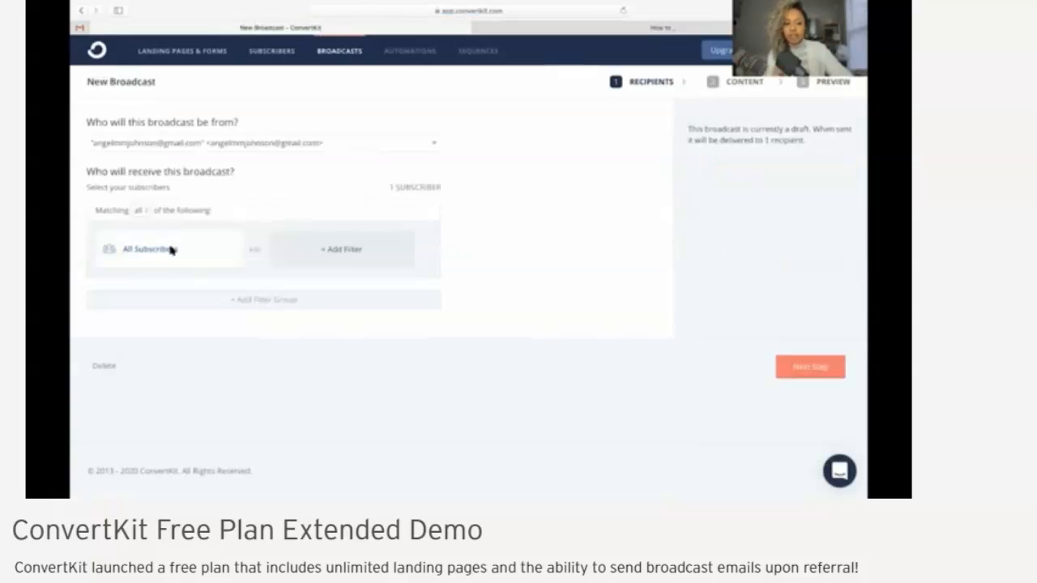
Examine the recipient filter types and the "Subscribed to" choices, then cancel the filter edit to keep All Subscribers
left_click(170, 248)
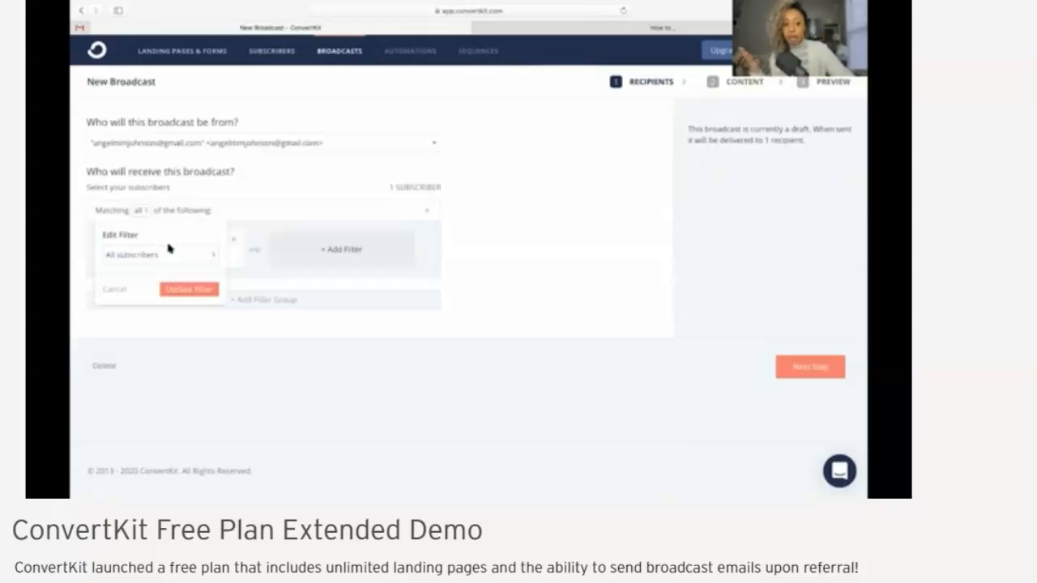
left_click(166, 256)
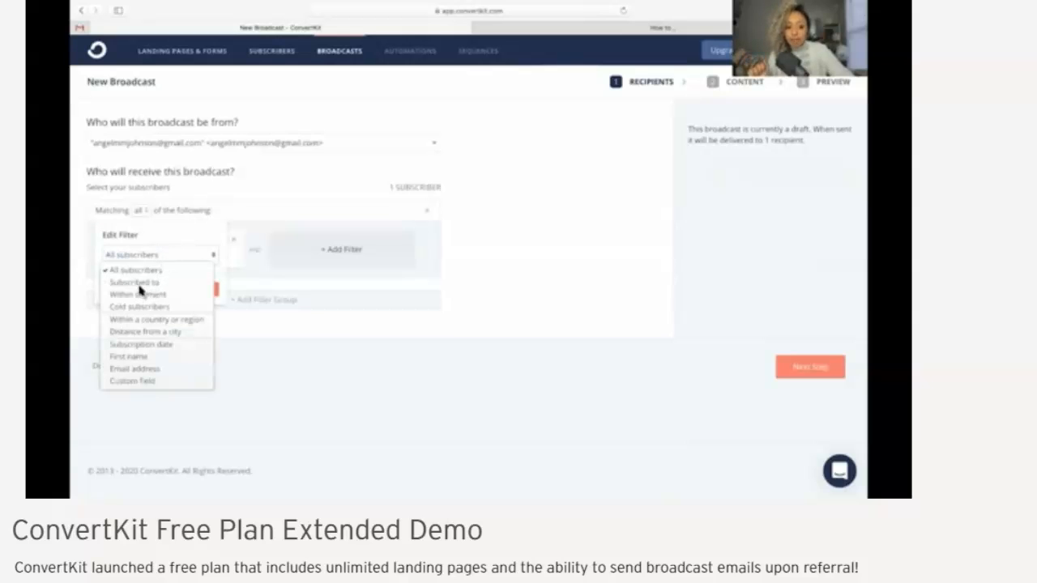
left_click(139, 284)
left_click(159, 283)
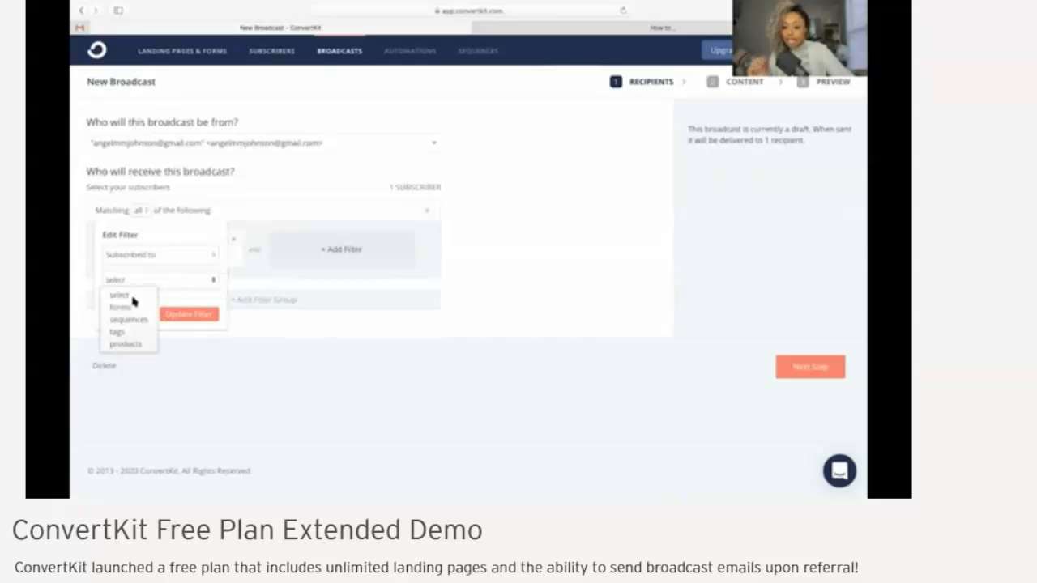
left_click(285, 403)
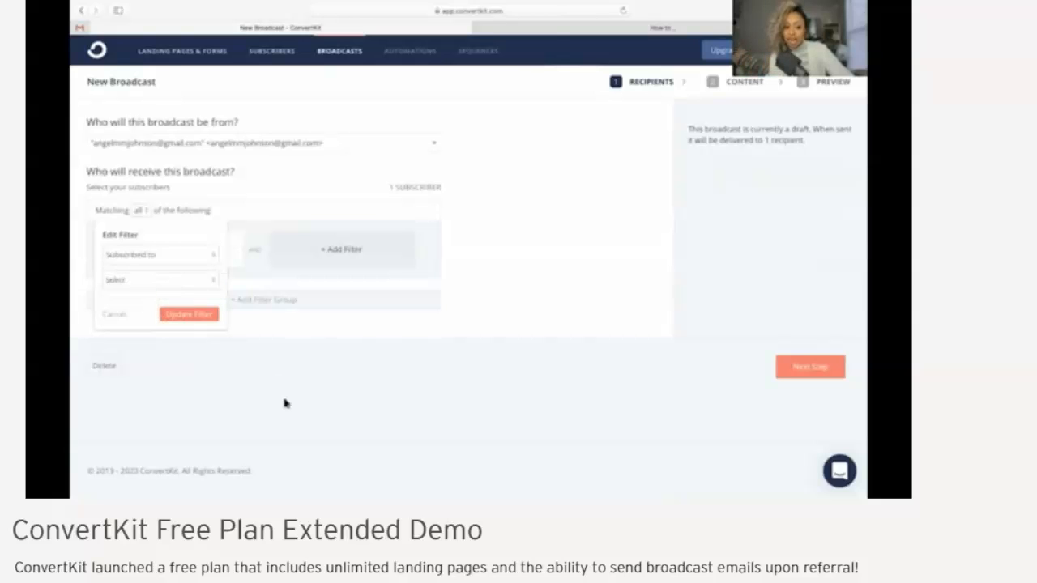
left_click(111, 316)
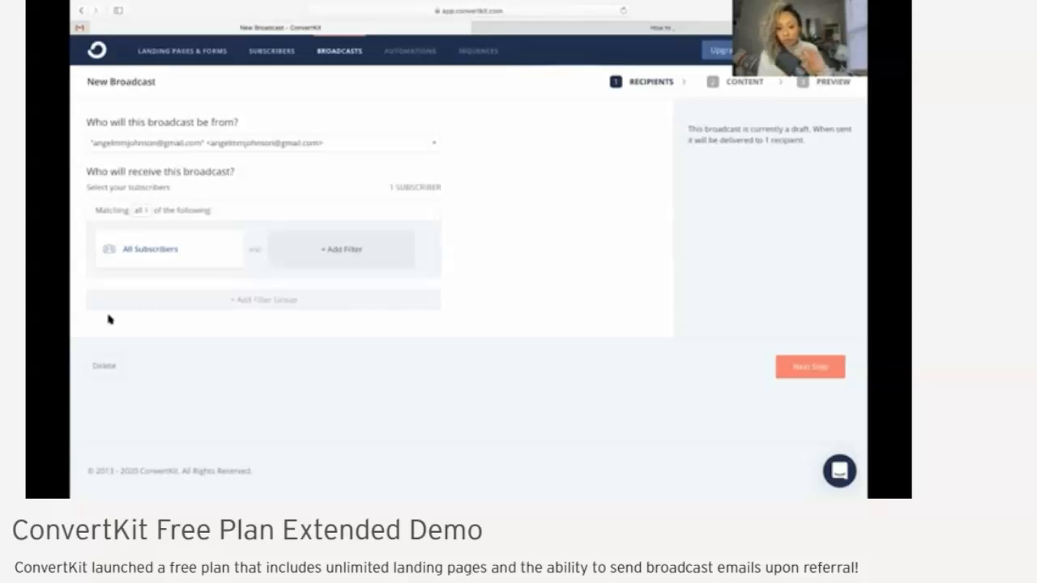
Proceed to the broadcast's content and set up an A/B subject test with "Free Checklist!" and "Free gift!"
left_click(799, 366)
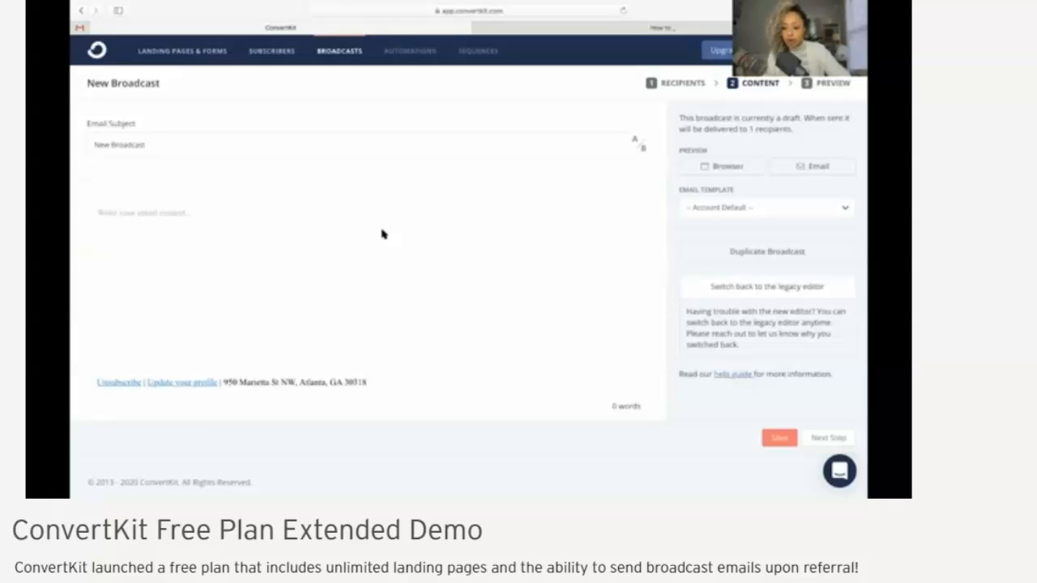
left_click(640, 149)
key("super+a")
key("BackSpace")
type("Free")
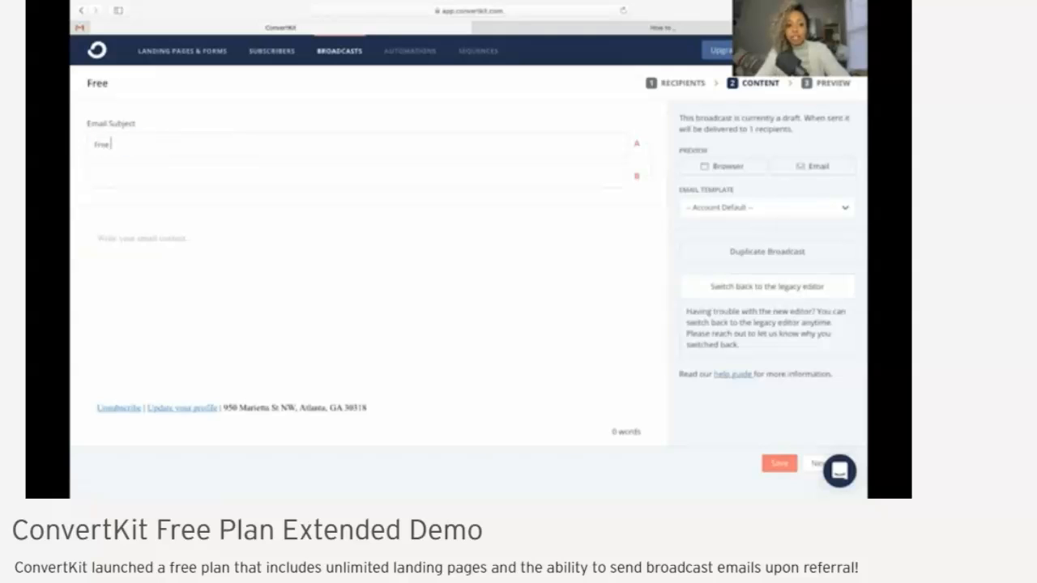
type(" Checklist!")
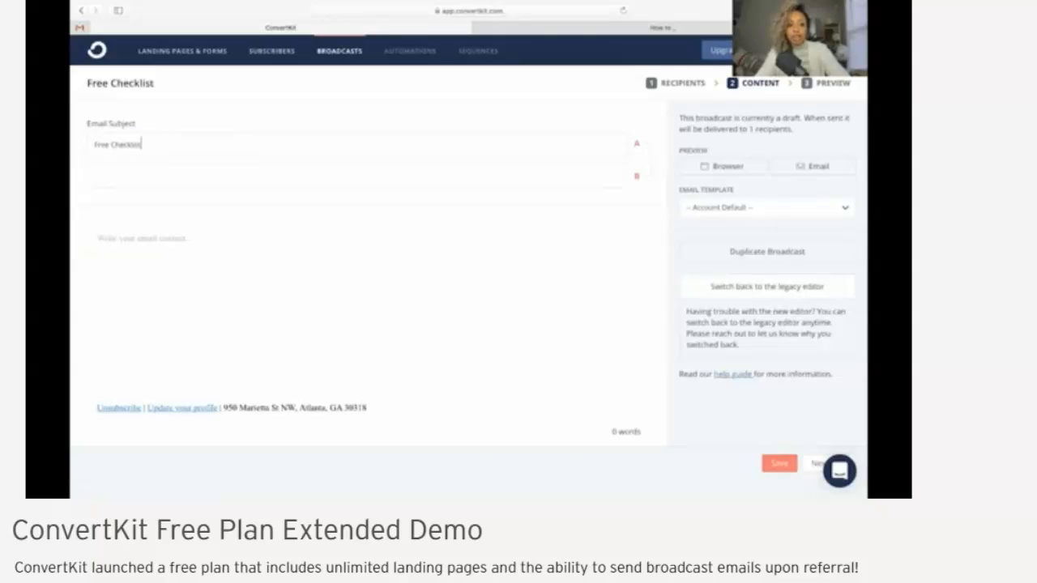
left_click(101, 174)
type("In")
type("ee gift!")
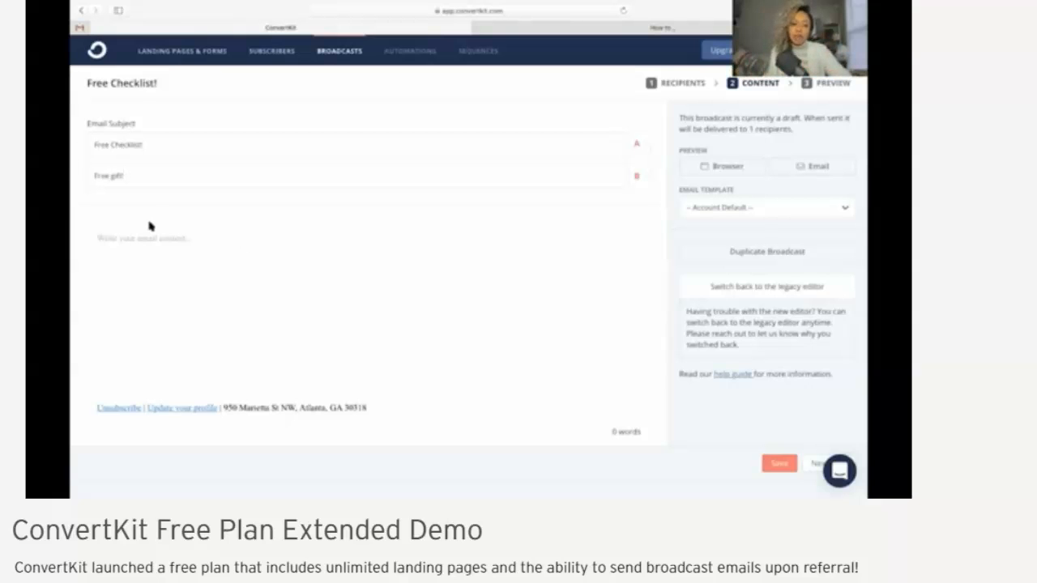
Examine the content block types that can be inserted into the email body, then close the list without inserting any
left_click(111, 240)
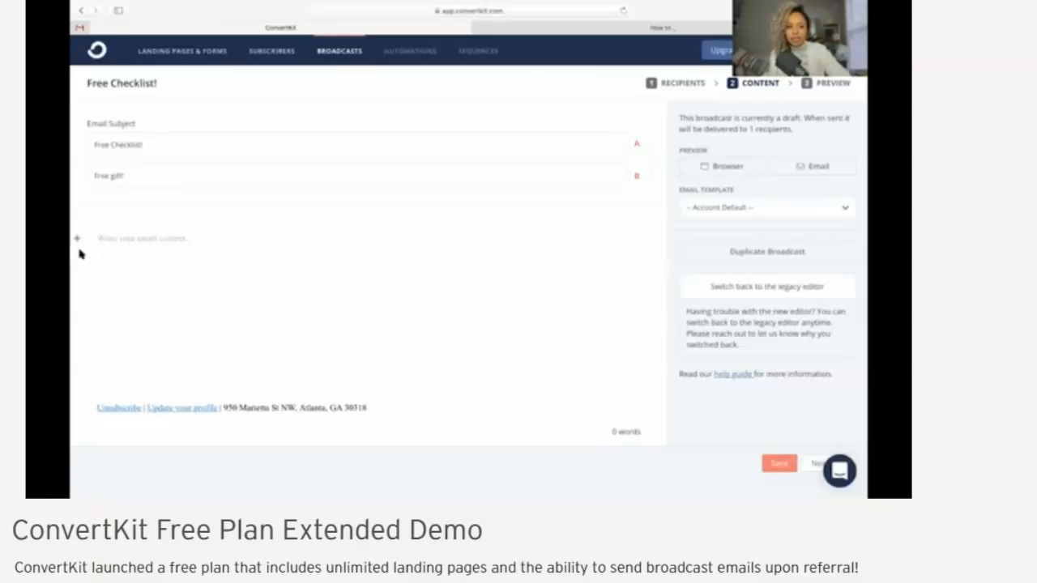
left_click(77, 239)
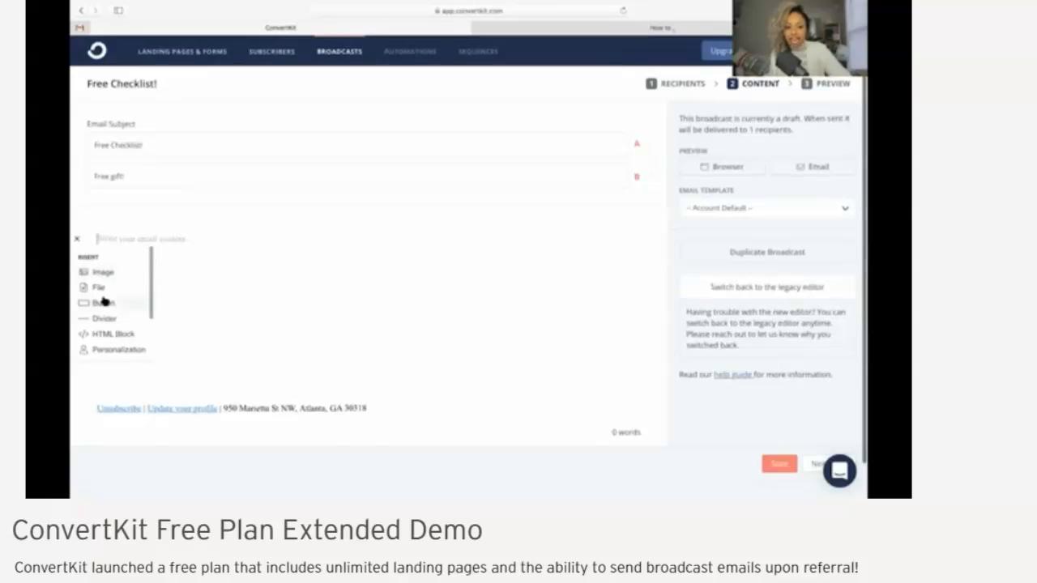
scroll(104, 301, "down", 1)
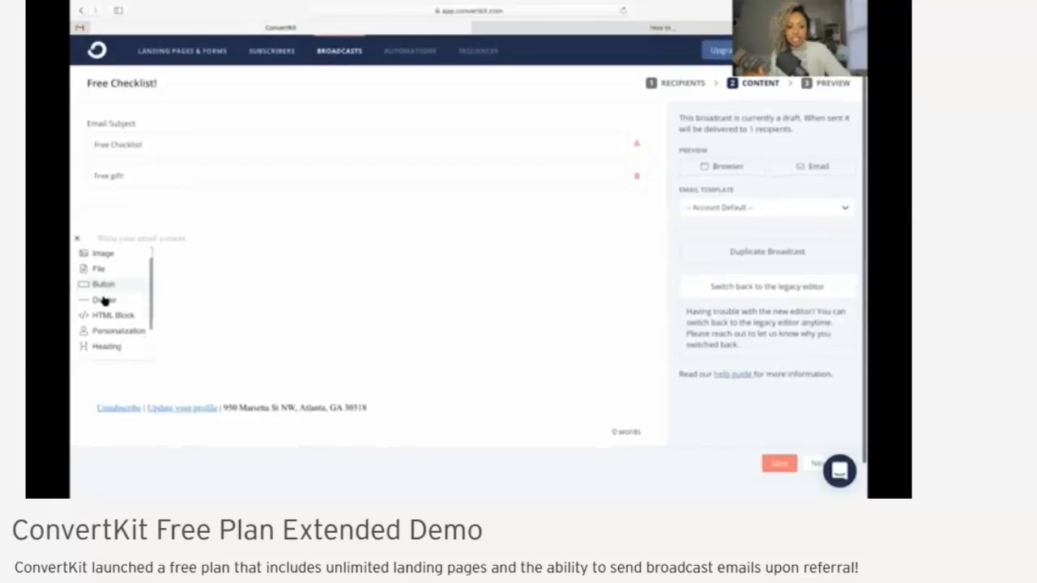
scroll(102, 261, "down", 1)
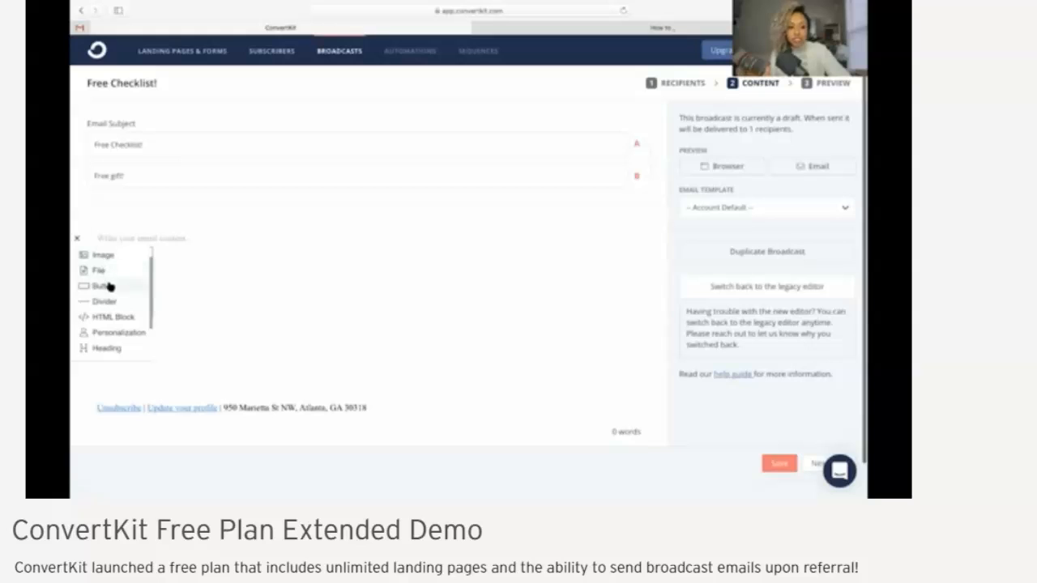
scroll(111, 291, "down", 3)
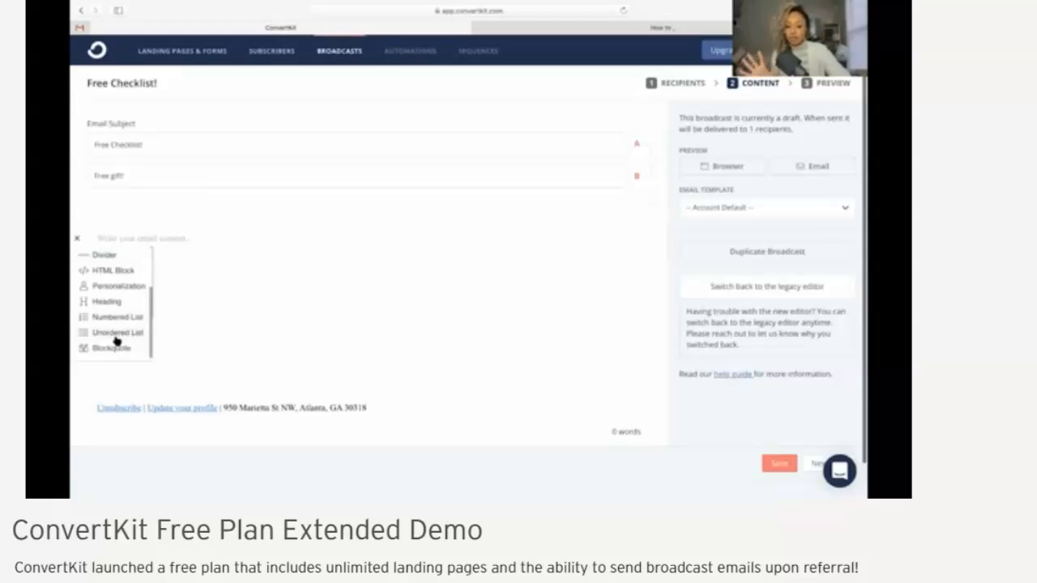
left_click(238, 354)
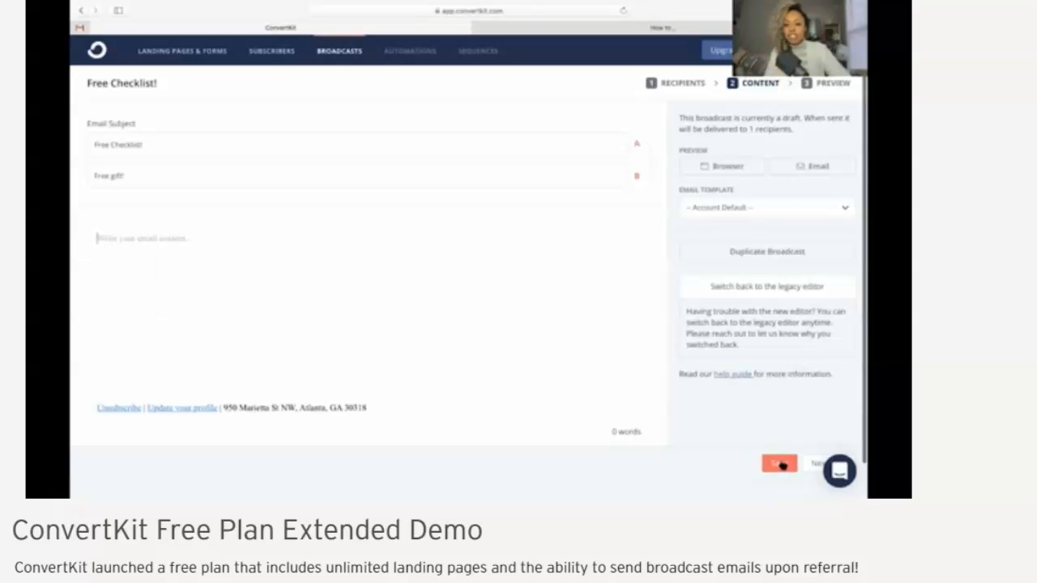
Proceed to the broadcast's preview and schedule it for Jan 30, 2020 at 1:00 PM, confirming the delivery
left_click(809, 465)
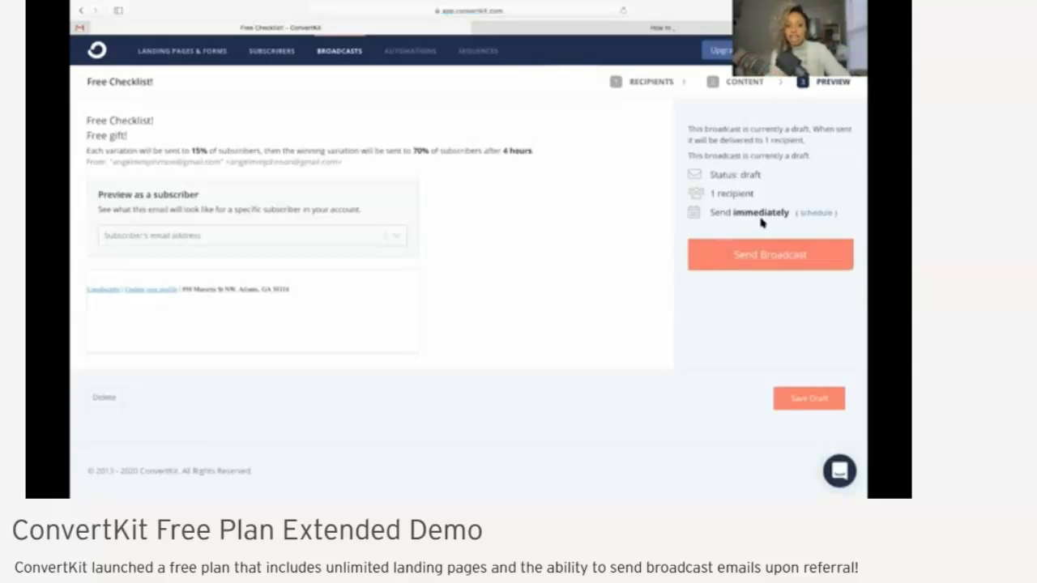
left_click(815, 214)
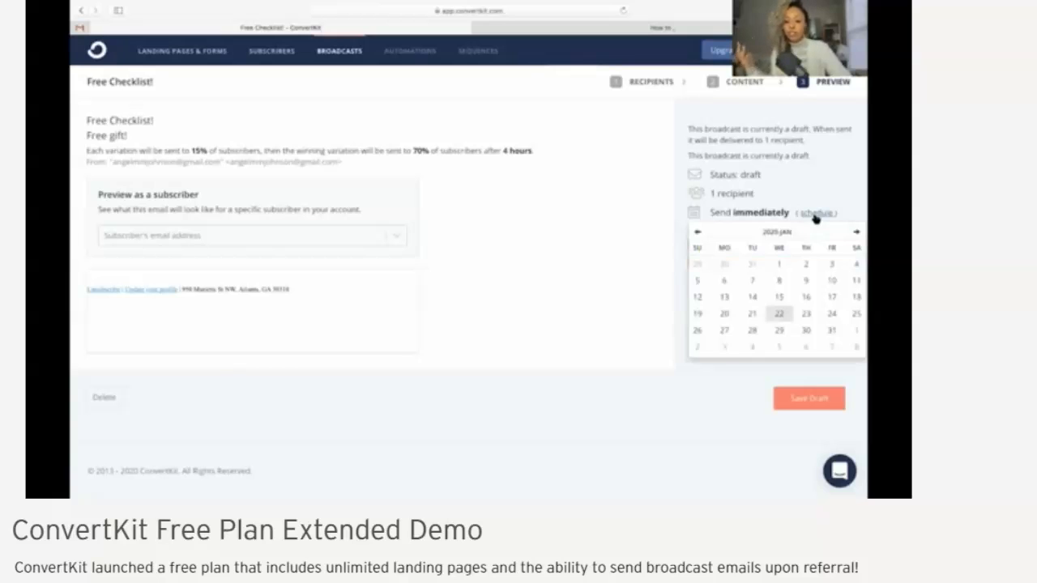
left_click(804, 331)
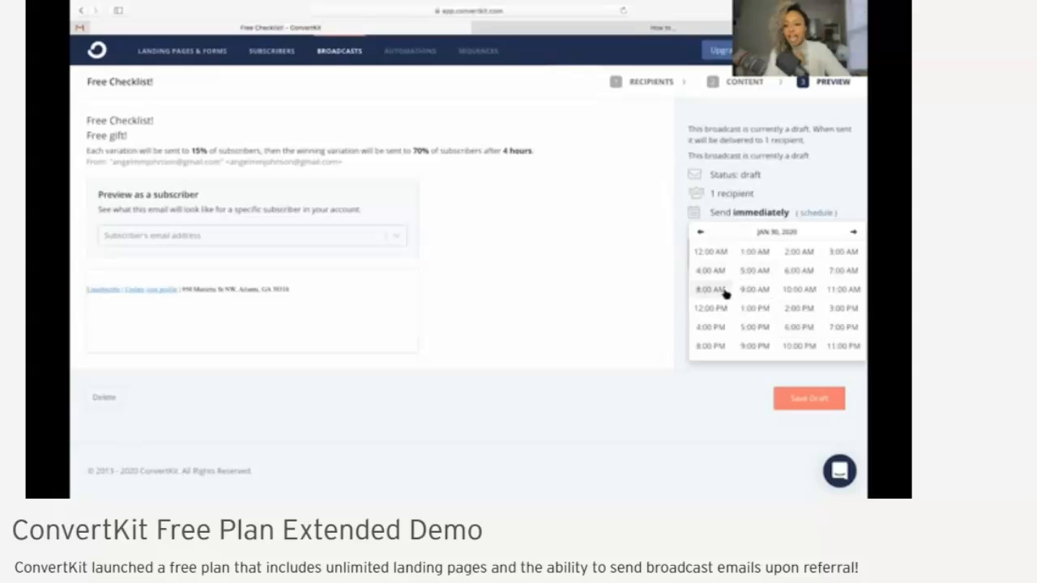
left_click(750, 308)
left_click(711, 252)
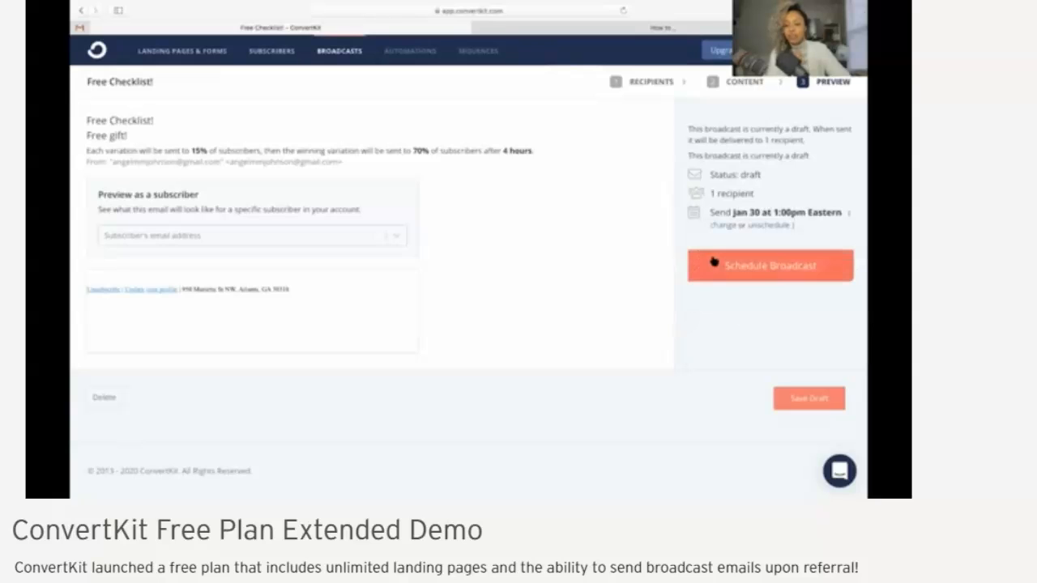
left_click(777, 278)
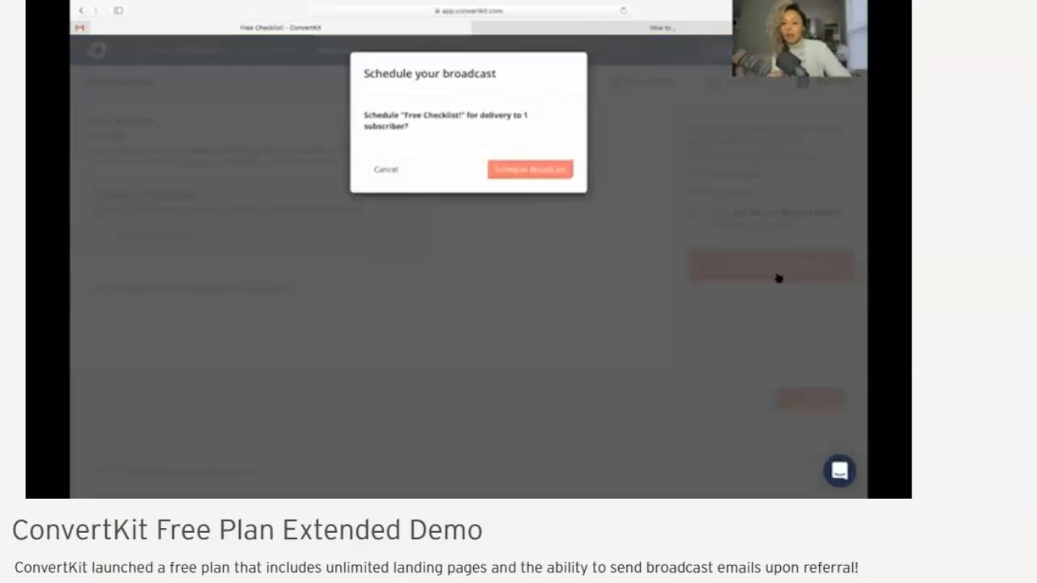
left_click(556, 175)
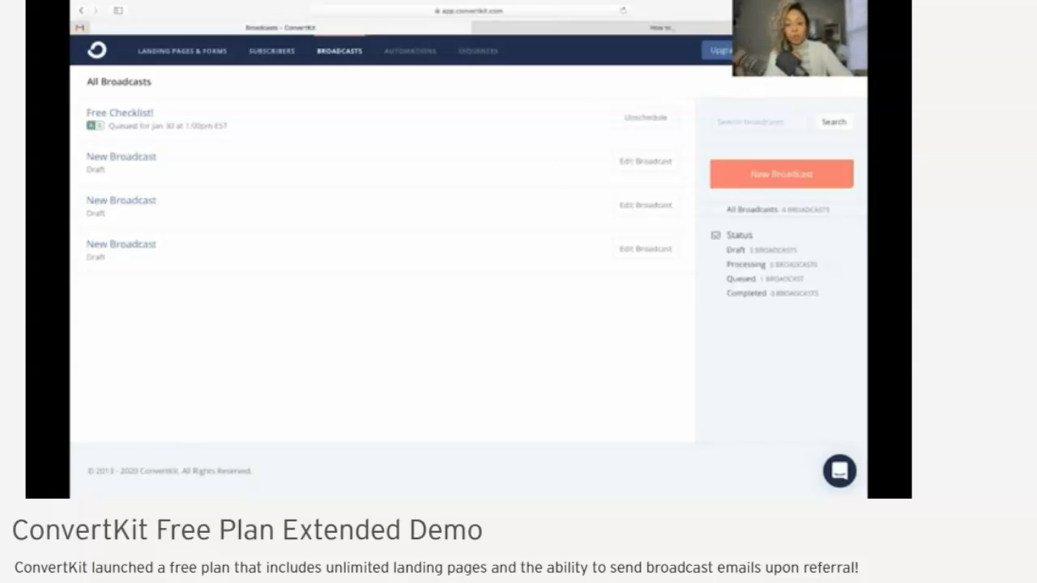
Open the ConvertKit community site from the help options
mouse_move(784, 50)
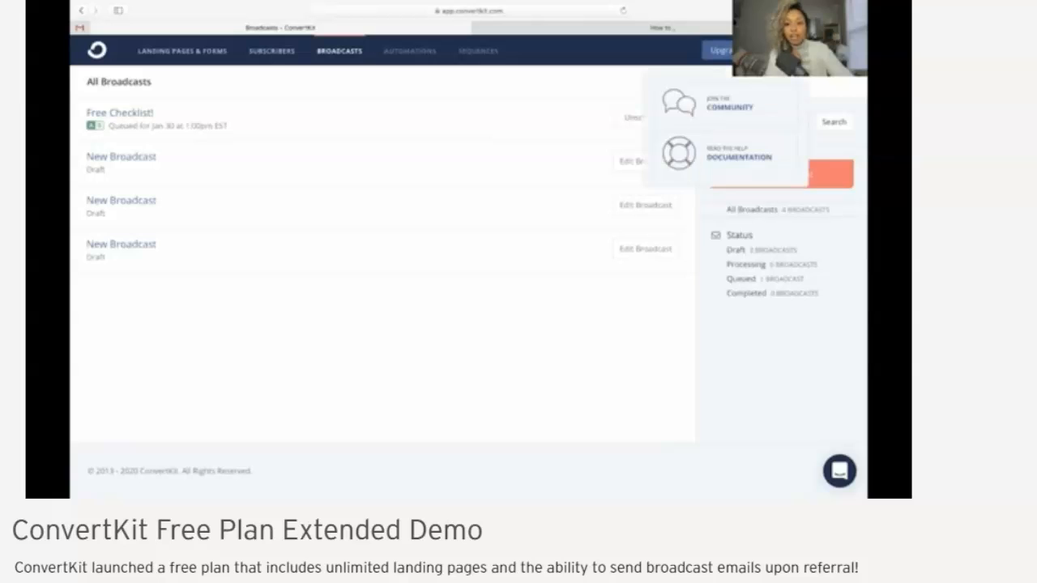
left_click(710, 106)
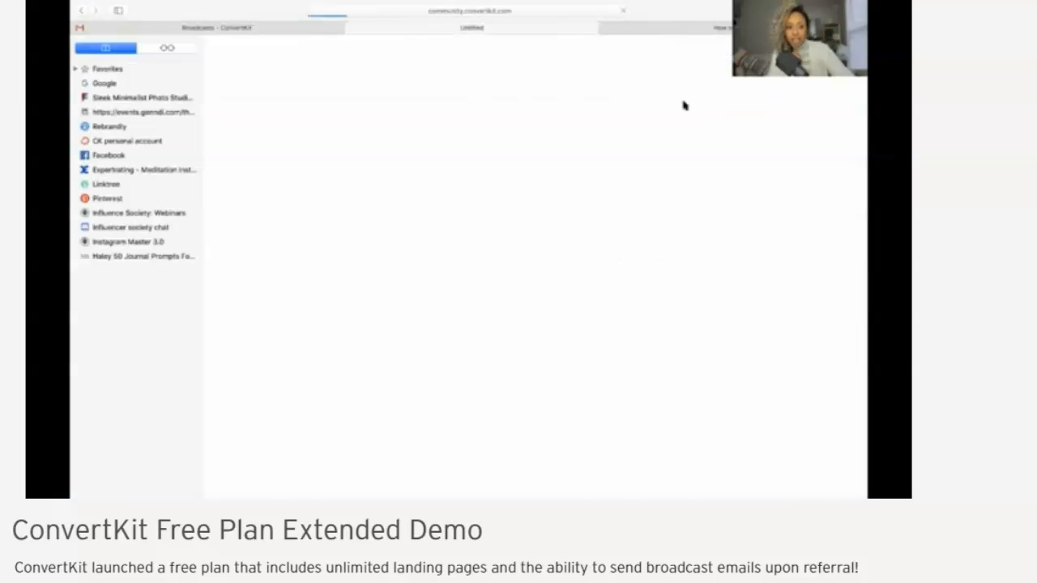